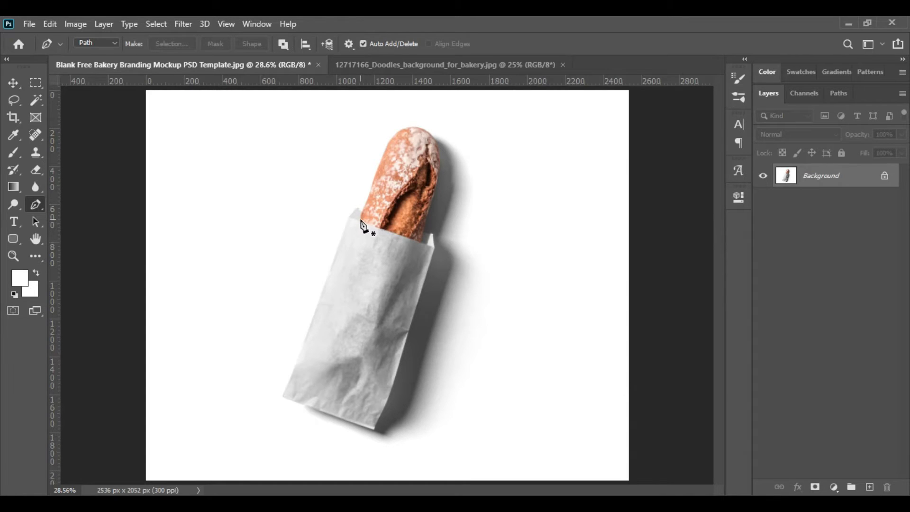
- Start a Pen tool path at the bag's upper-left flap and trace down the left edge to both bottom corners
key("ctrl+plus")
key("ctrl+plus")
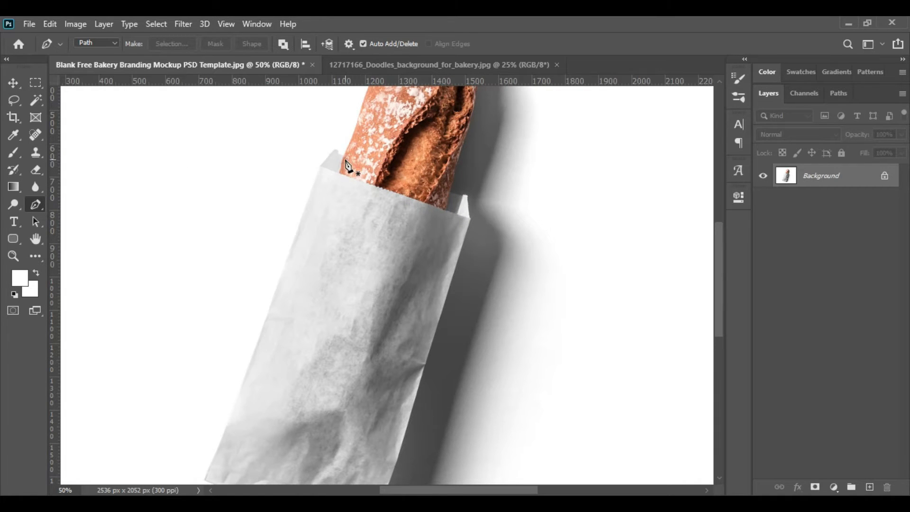
key("ctrl+plus")
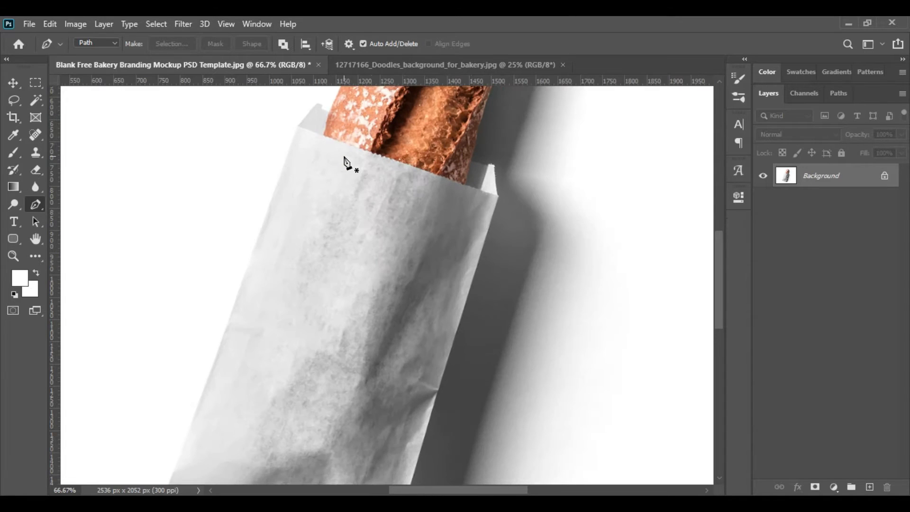
left_click(329, 110)
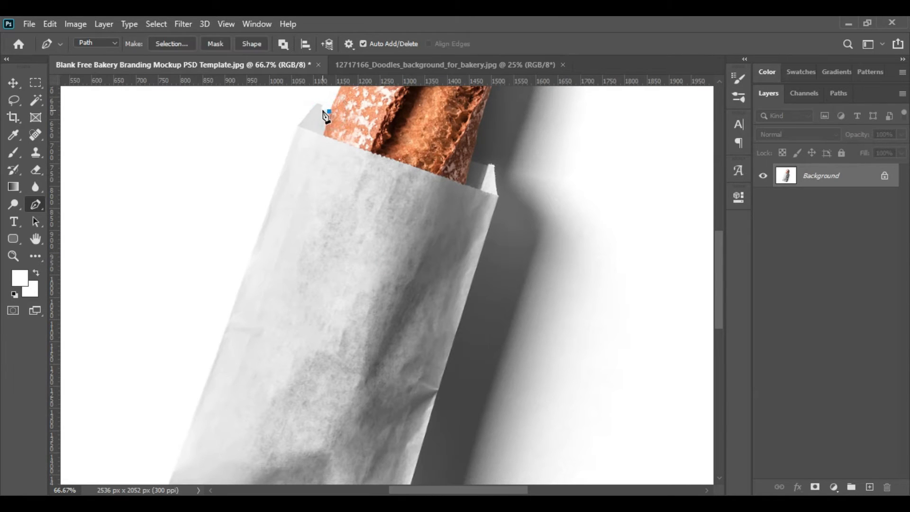
left_click(316, 104)
left_click(297, 125)
left_click_drag(719, 241, 715, 299)
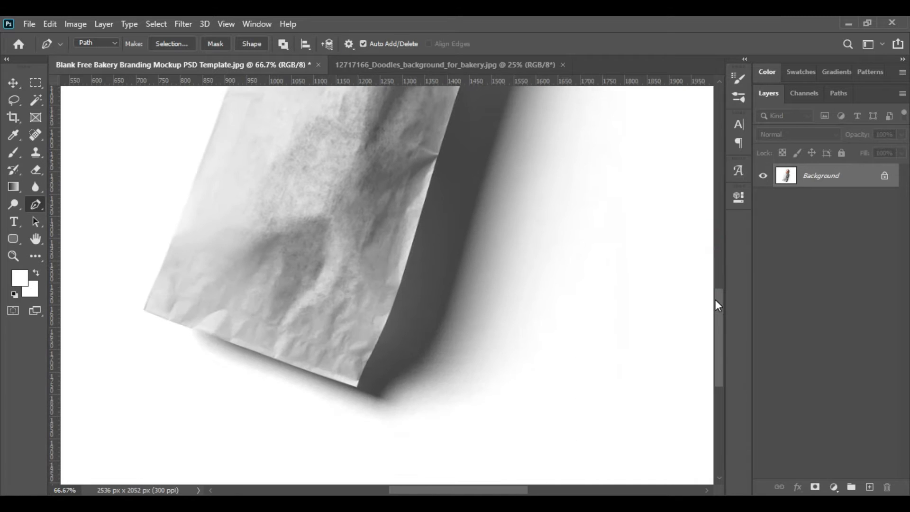
left_click(144, 309)
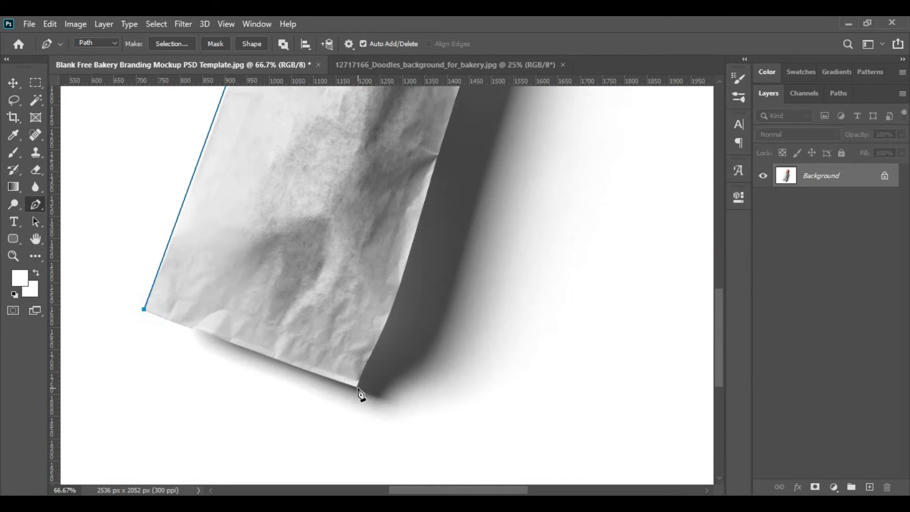
left_click(358, 386)
- Continue the path up the bag's right edge, around the right flap and along the opening, and close it at its starting point
left_click_drag(720, 371, 724, 302)
left_click(497, 242)
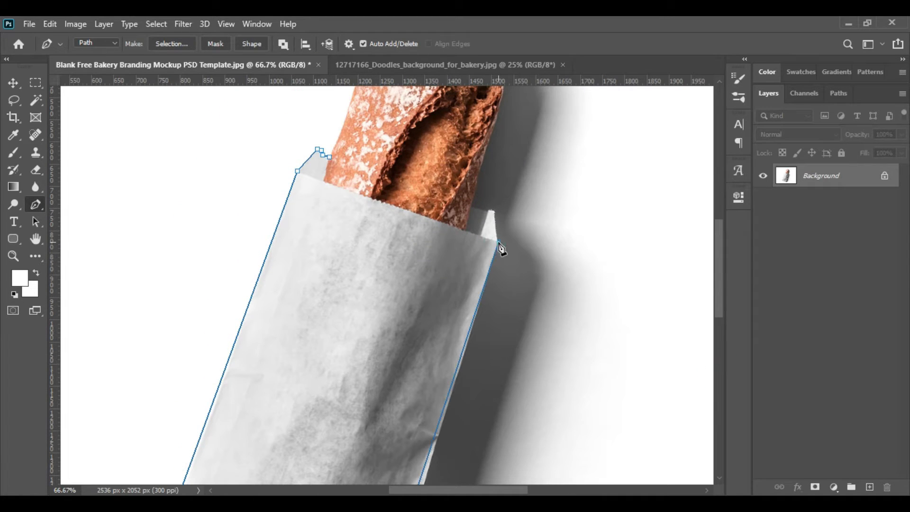
left_click(496, 211)
left_click(489, 209)
left_click(471, 207)
left_click(466, 231)
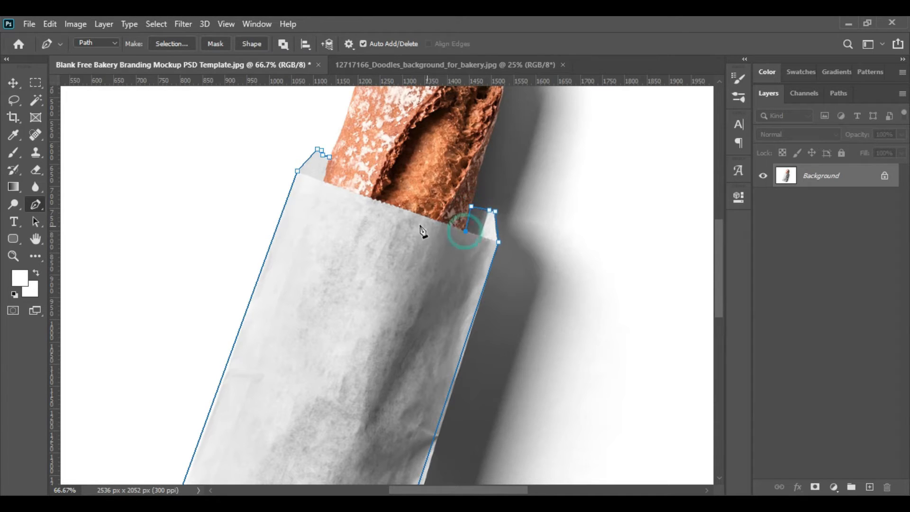
left_click(322, 181)
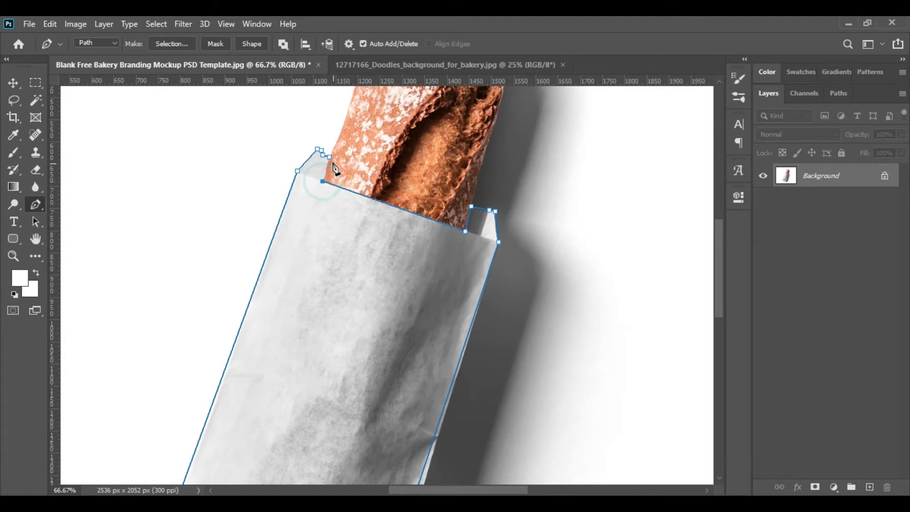
left_click(330, 157)
- Using the Add Anchor Point tool, adjust the path's points to fit the notch at the top of the bag's left flap
key("ctrl+plus")
key("ctrl+plus")
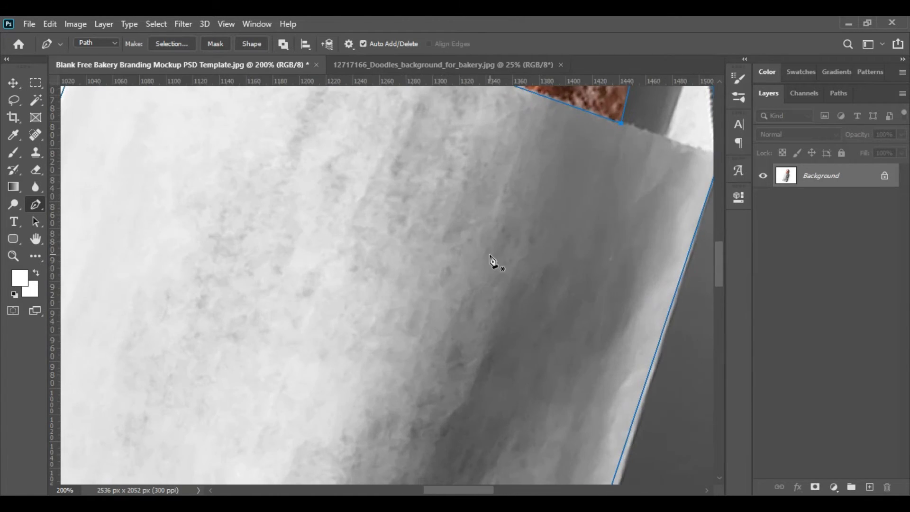
scroll(492, 258, "up", 3)
scroll(425, 263, "up", 3)
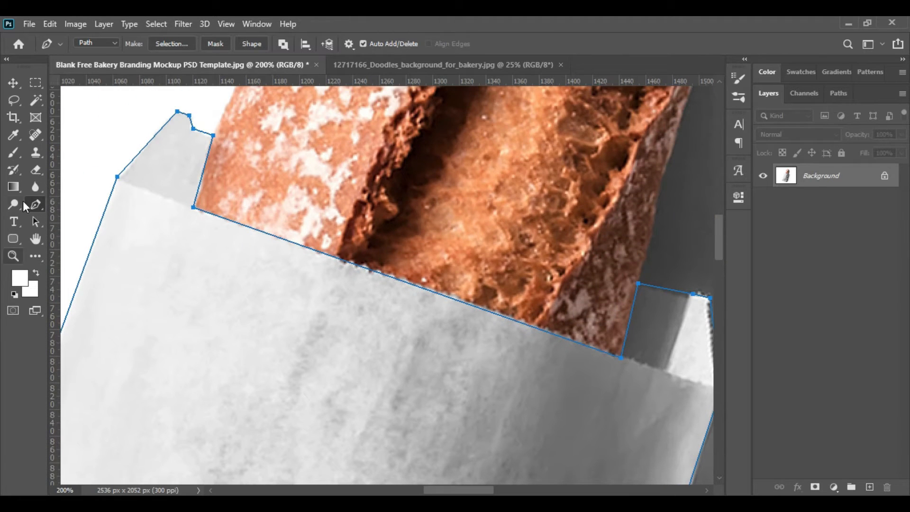
right_click(32, 207)
left_click(83, 241)
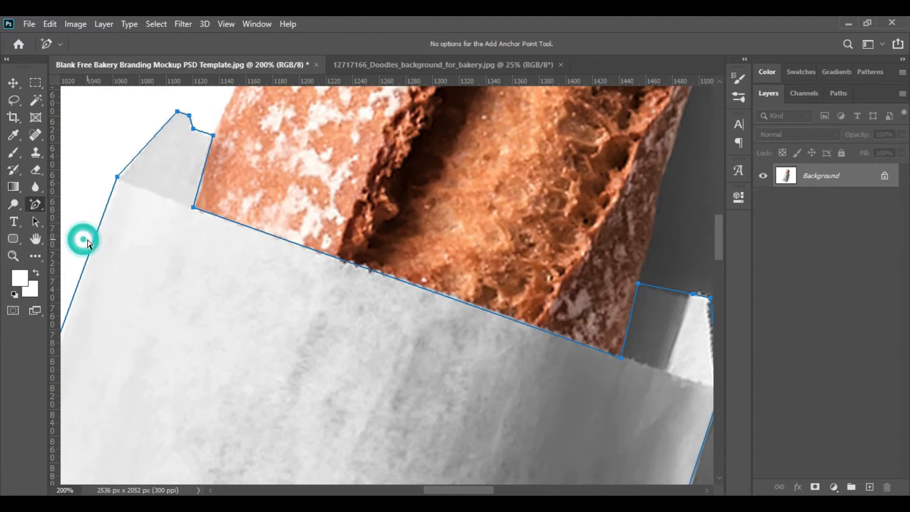
left_click(192, 128)
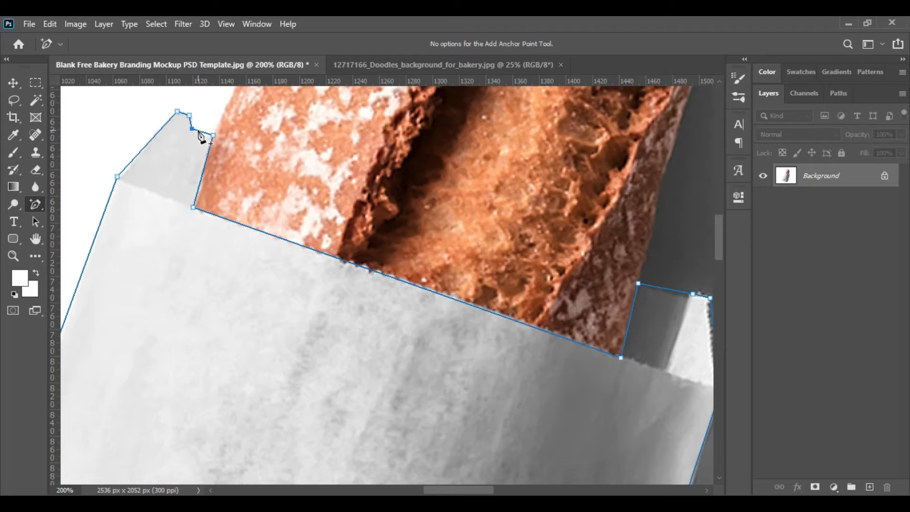
left_click(190, 116)
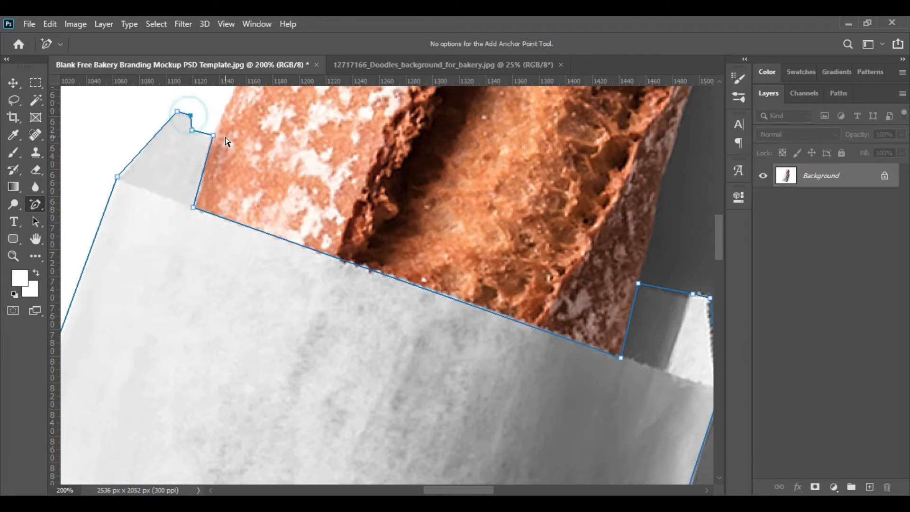
left_click_drag(192, 130, 213, 137)
- Add and adjust anchor points where the left flap meets the bread, down to the bag's opening
left_click(194, 207)
left_click(198, 203)
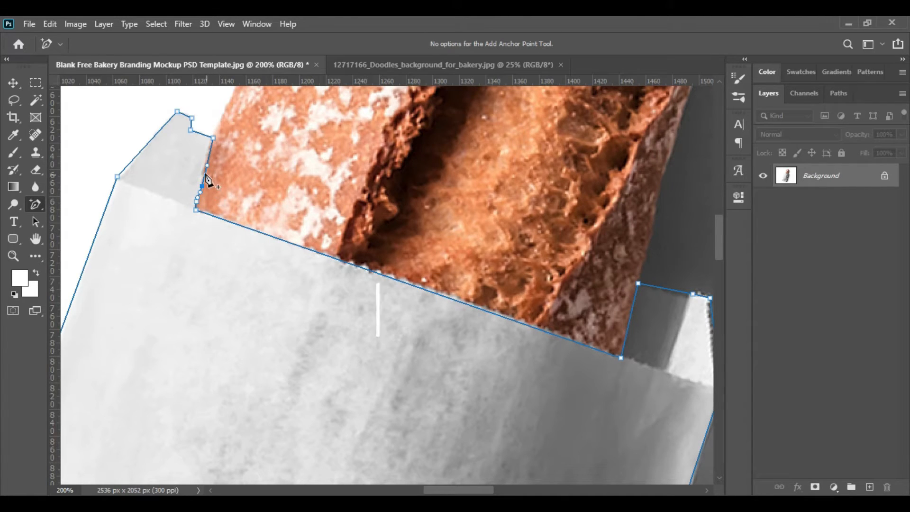
left_click(204, 175)
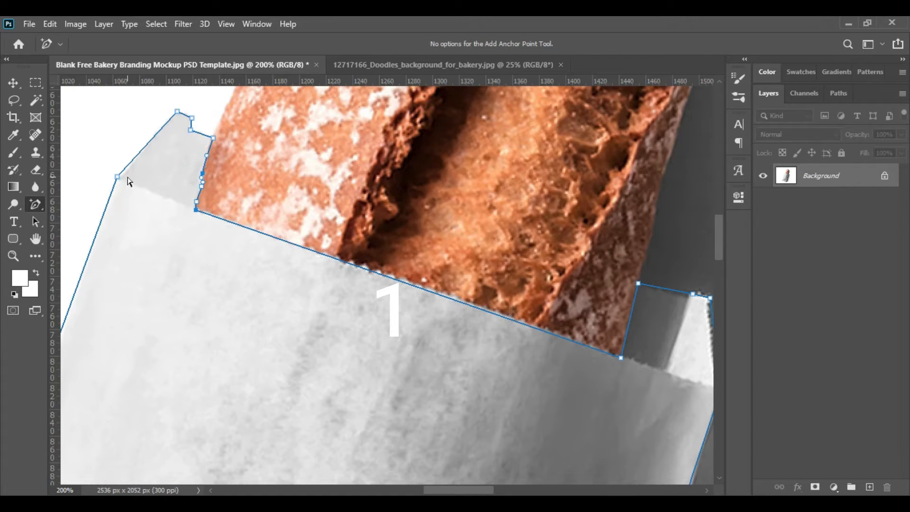
- Reposition the anchors at the left flap's tip and outer corner, nudging the outer corner slightly up
left_click_drag(117, 177, 123, 182)
left_click(177, 113)
left_click(192, 119)
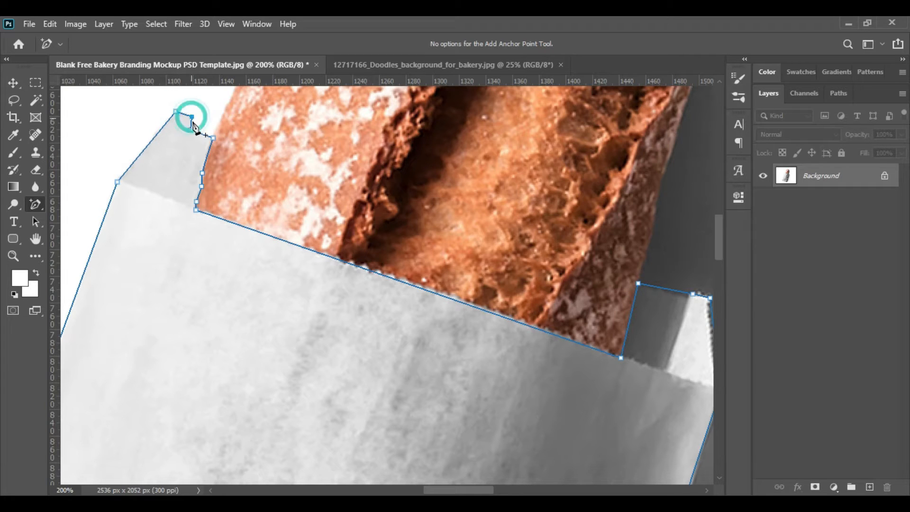
left_click(117, 183)
key("Up")
key("Up")
key("Up")
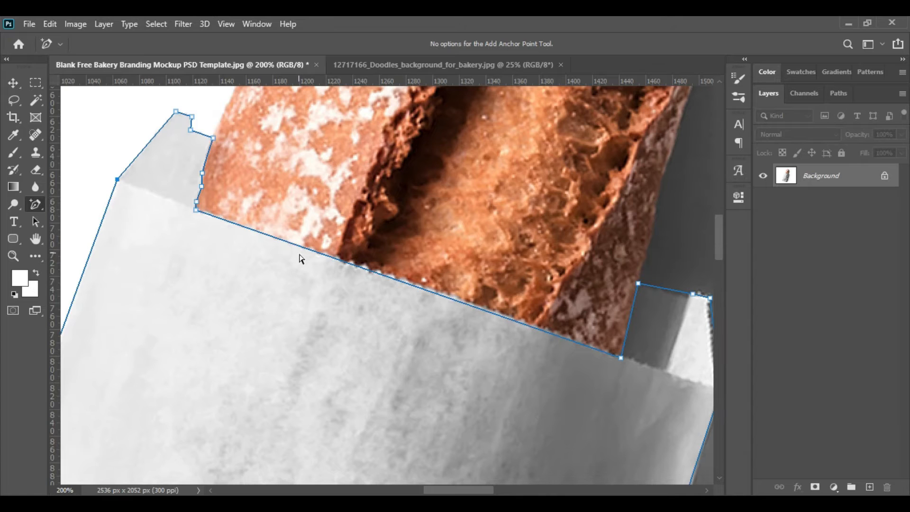
- Add anchor points along the upper and middle parts of the bag's left edge to match the path to the paper
left_click_drag(170, 304, 345, 314)
left_click(451, 230)
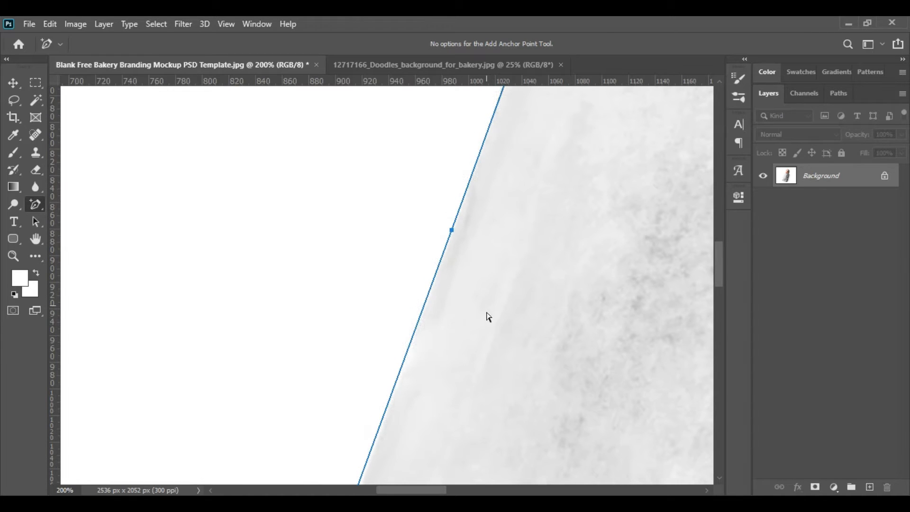
scroll(505, 331, "up", 4)
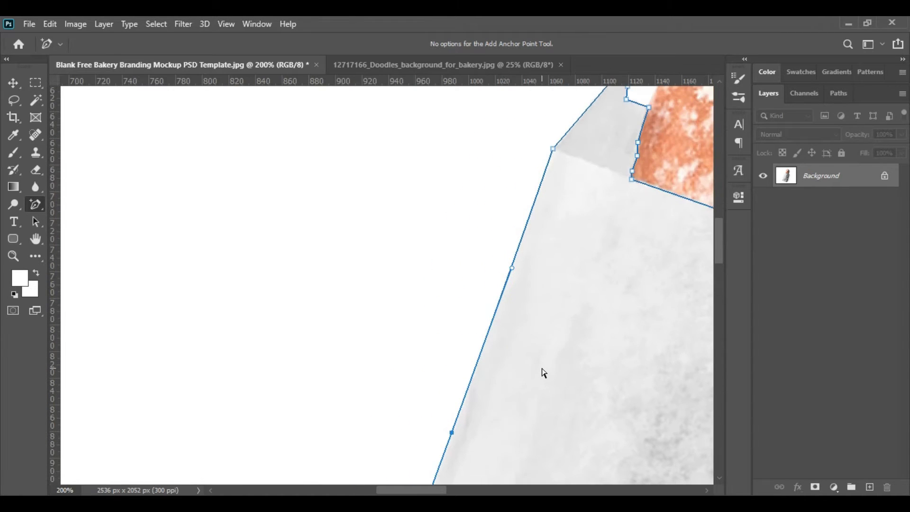
left_click_drag(543, 388, 575, 298)
left_click_drag(540, 371, 536, 310)
left_click(416, 264)
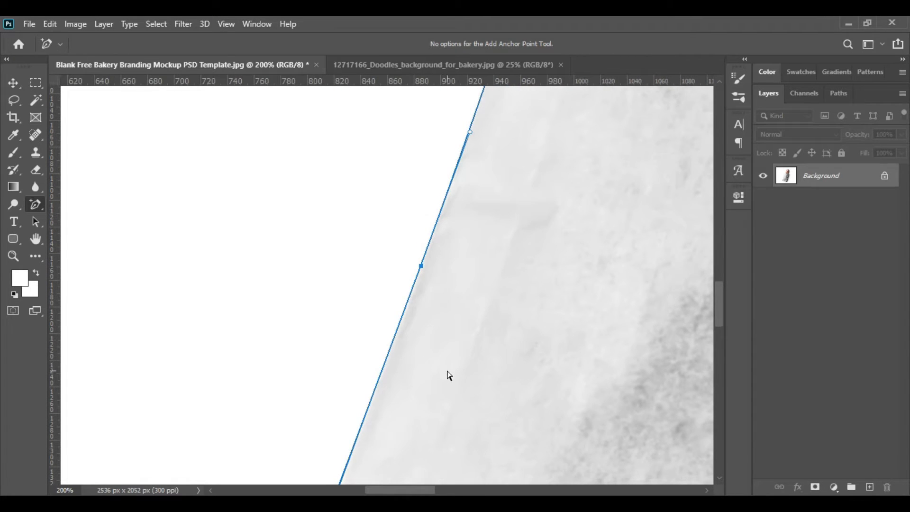
left_click(401, 323)
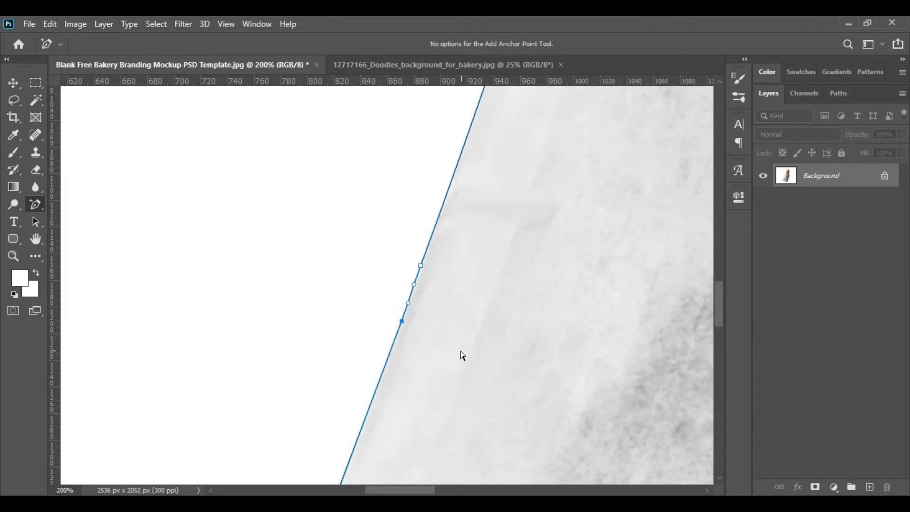
- Add anchor points on both sides of the bag's bottom-left corner and fit the path to its rounded outline
left_click_drag(458, 356, 526, 165)
left_click_drag(493, 286, 545, 190)
left_click_drag(492, 310, 532, 215)
left_click_drag(490, 317, 496, 277)
left_click_drag(489, 303, 501, 290)
left_click(410, 297)
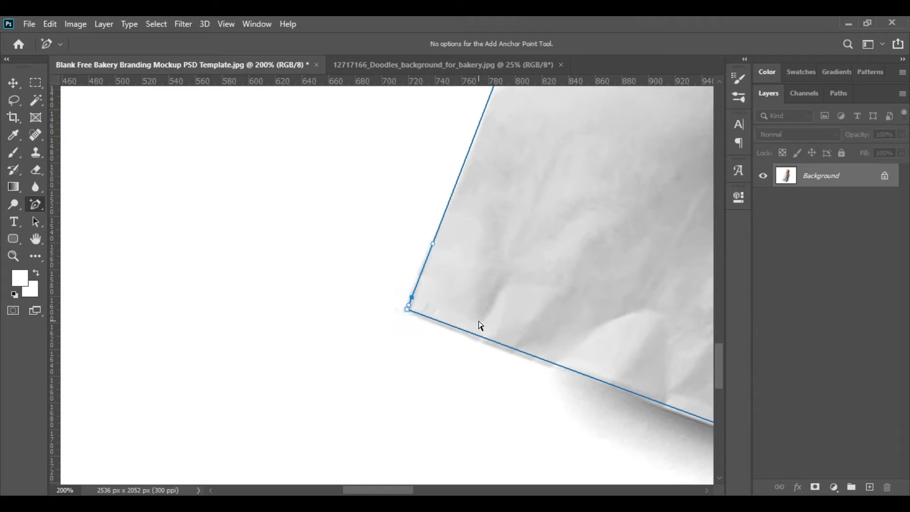
left_click(418, 316)
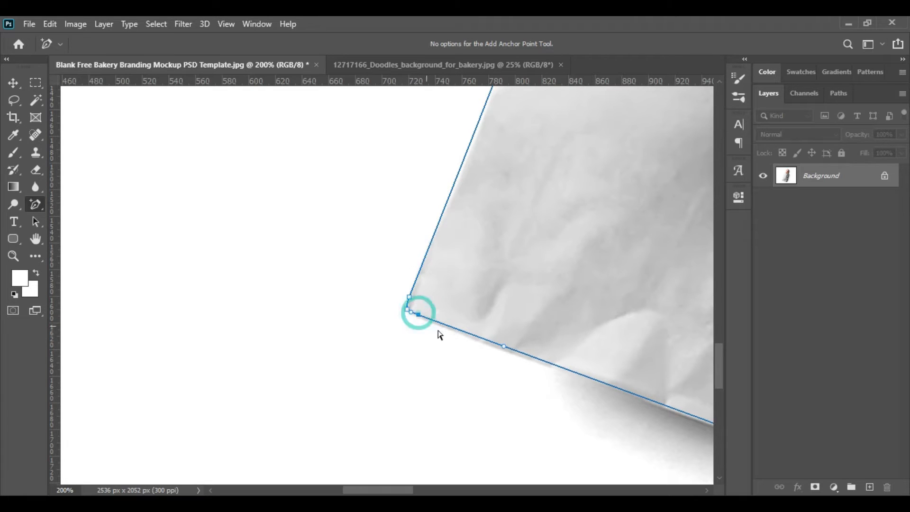
left_click(485, 342)
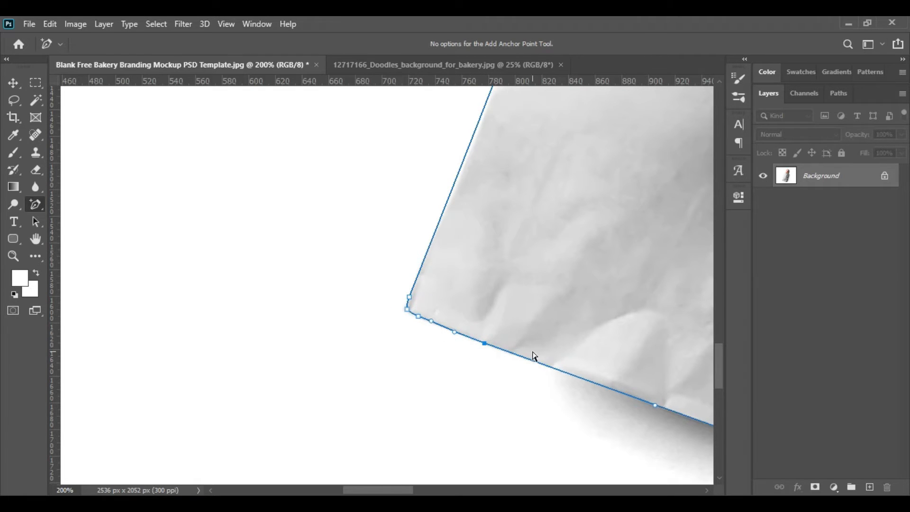
- Add an anchor point partway along the bag's bottom edge to fit the path to the paper
left_click_drag(598, 326, 342, 204)
left_click_drag(569, 300, 445, 253)
left_click_drag(557, 282, 486, 328)
left_click(461, 309)
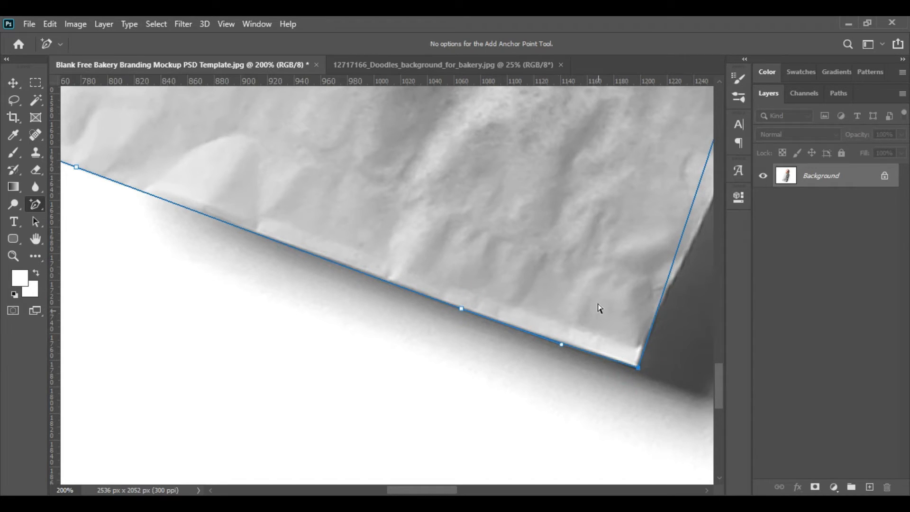
- Add and shift anchor points just above the bag's bottom-right corner to follow the curved right edge
left_click_drag(623, 290, 523, 302)
left_click(546, 351)
left_click_drag(593, 223, 618, 192)
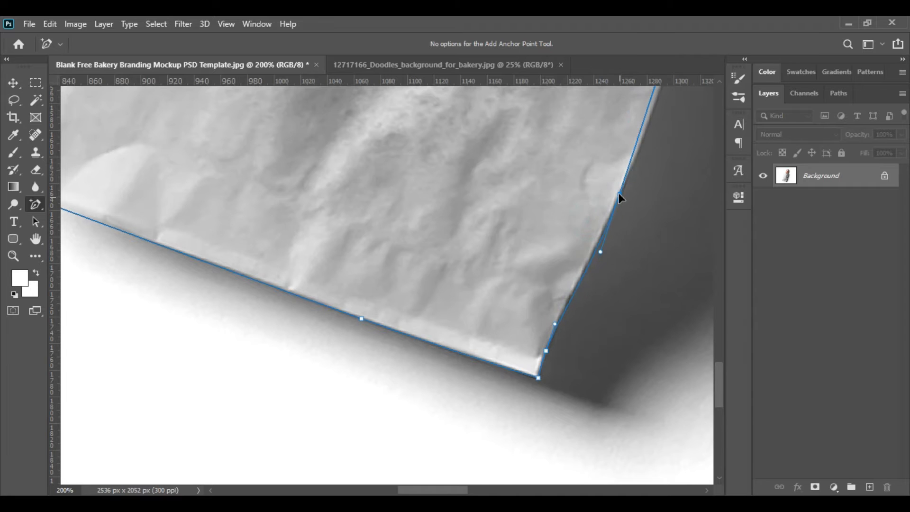
left_click(591, 259)
- Add anchor points along the lower part of the bag's right edge and align the path with the curved paper
left_click_drag(566, 146, 497, 380)
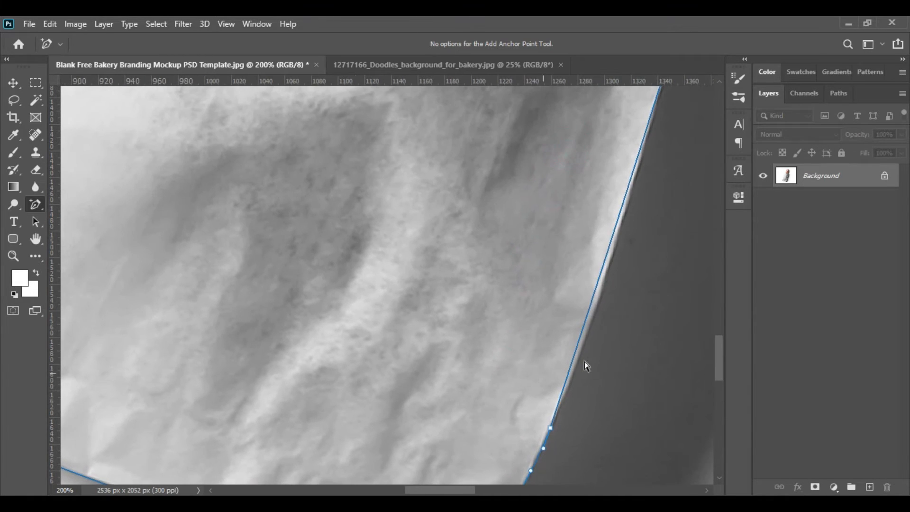
left_click(596, 305)
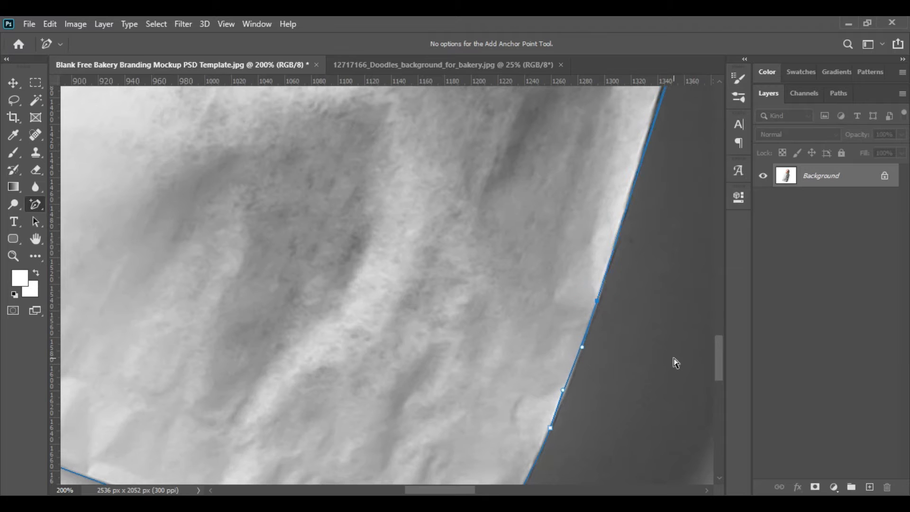
left_click(564, 400)
left_click(614, 250)
left_click(643, 159)
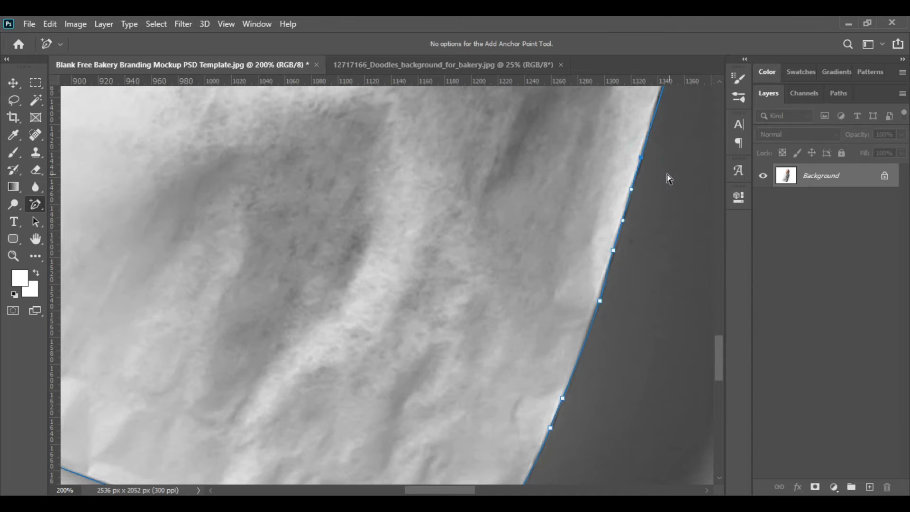
- Add anchor points on the bag's right edge just below the crease and fit the path there
scroll(654, 264, "up", 5)
left_click(692, 198)
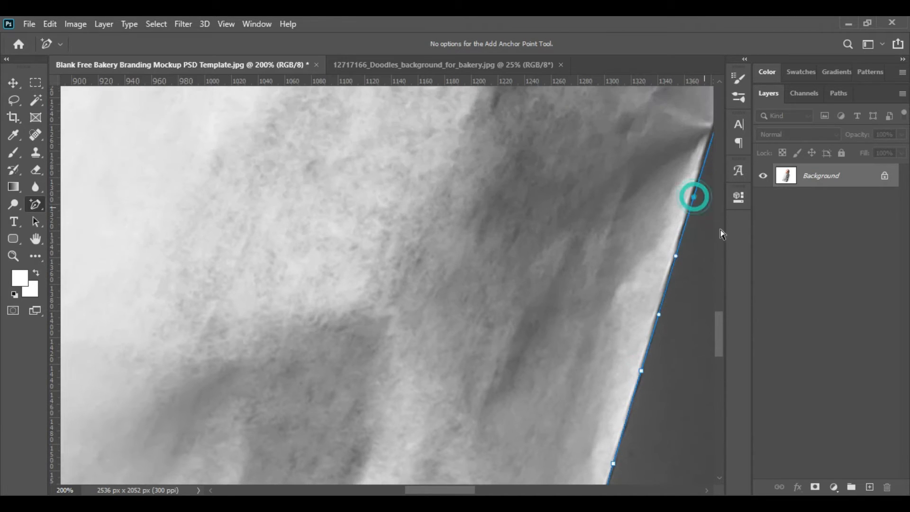
left_click(676, 253)
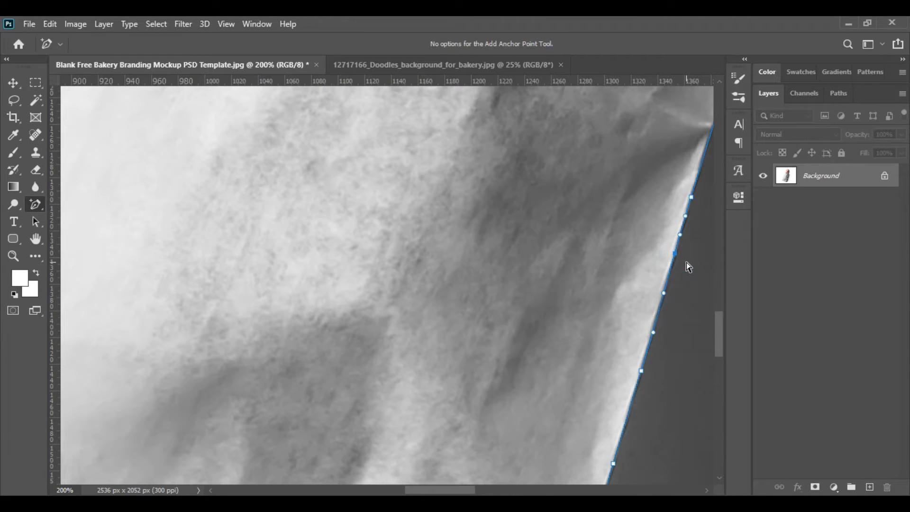
- Add anchor points around the crease on the bag's right edge and nudge the path inward to fit the paper
scroll(690, 268, "up", 2)
left_click_drag(632, 278, 480, 270)
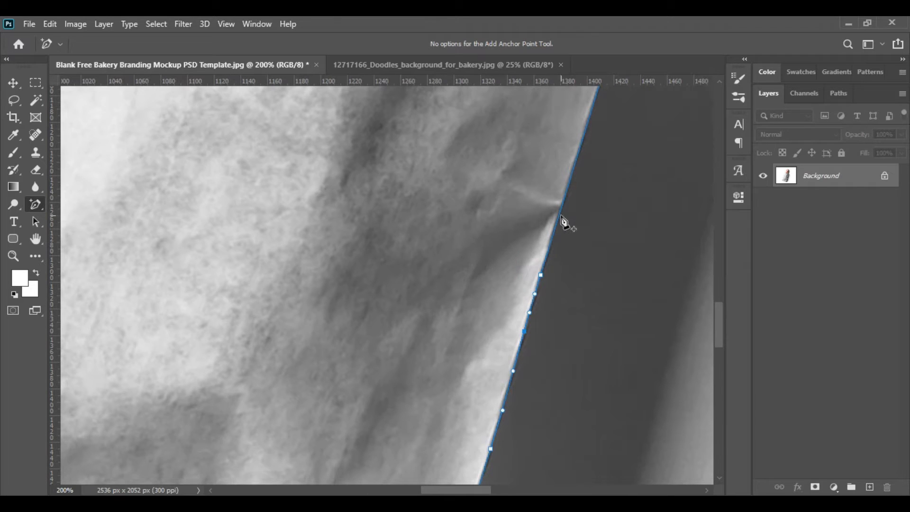
left_click(570, 176)
key("Left")
key("Left")
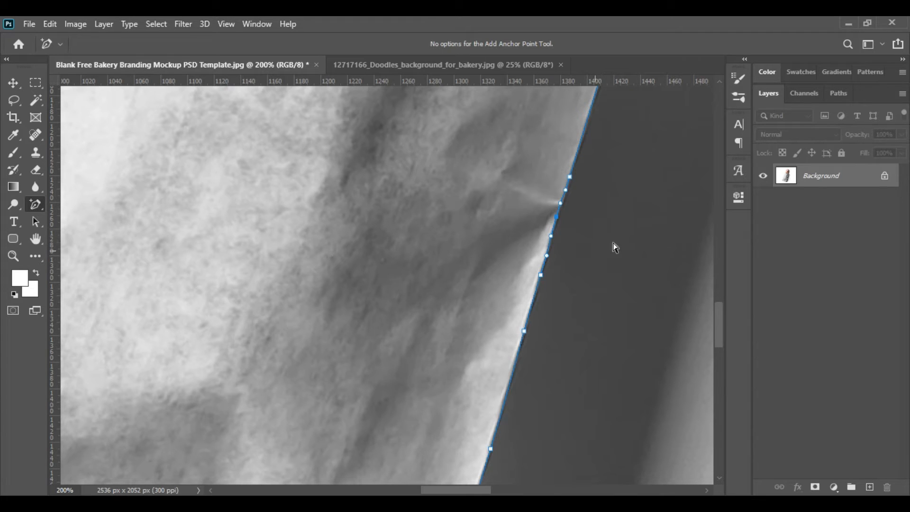
left_click(563, 202)
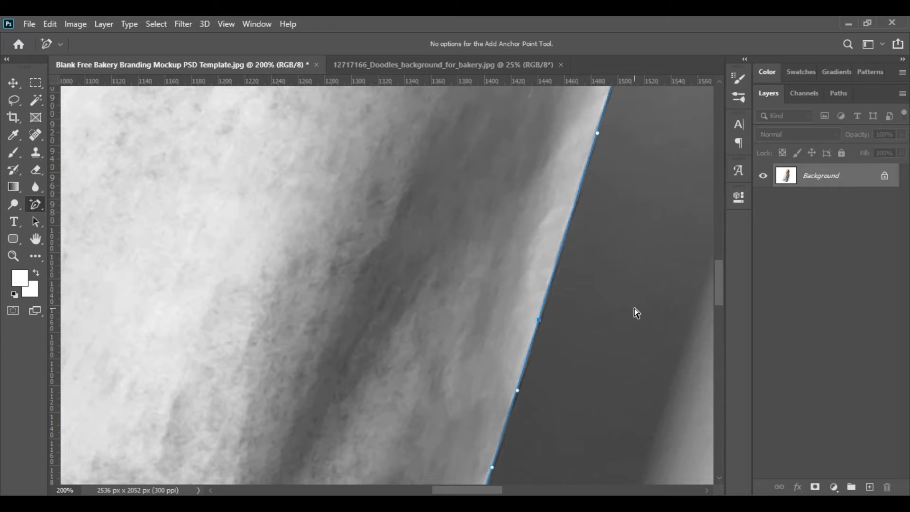
- Add and adjust anchor points around the folded flap at the bag's top-right corner to follow its outline
scroll(635, 313, "up", 5)
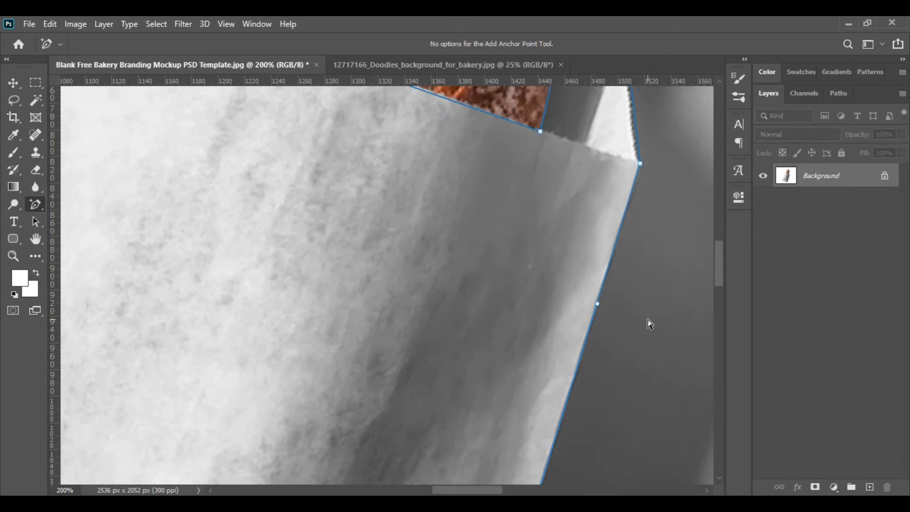
scroll(640, 334, "up", 3)
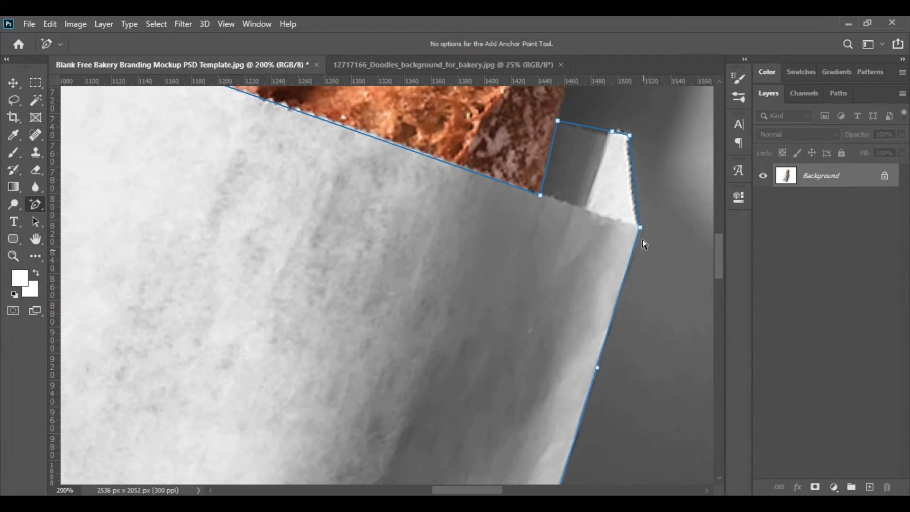
left_click_drag(637, 194, 632, 194)
left_click(629, 146)
left_click(618, 133)
left_click_drag(613, 133, 600, 133)
left_click(629, 145)
left_click(632, 193)
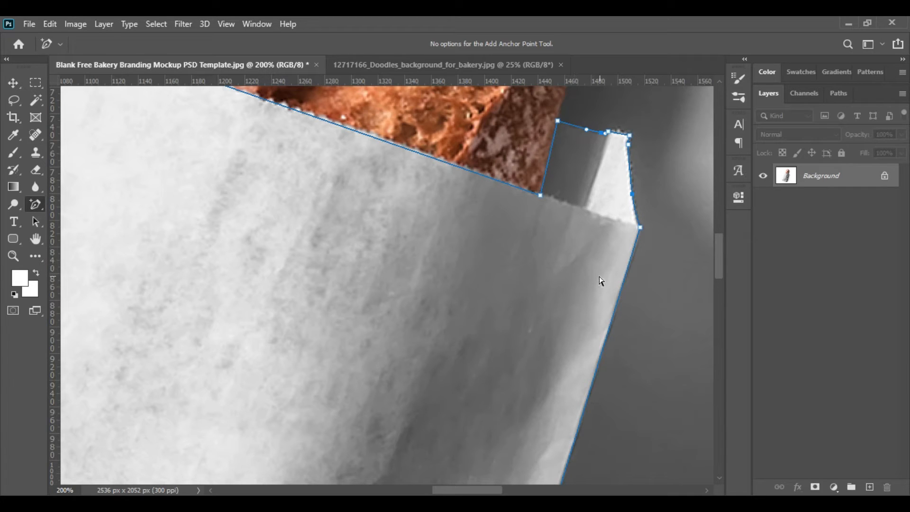
- Add anchor points along the bag's serrated opening below the bread and align the path with the paper edge
scroll(546, 300, "up", 2)
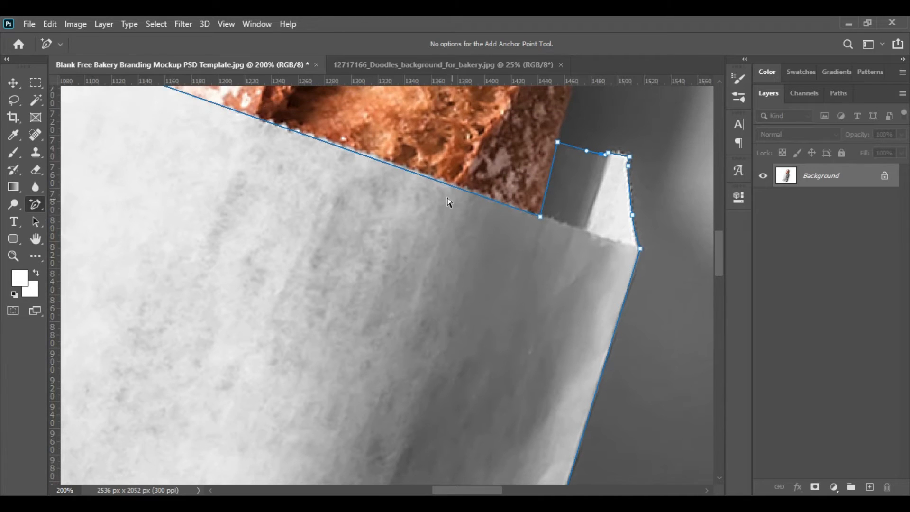
left_click(430, 177)
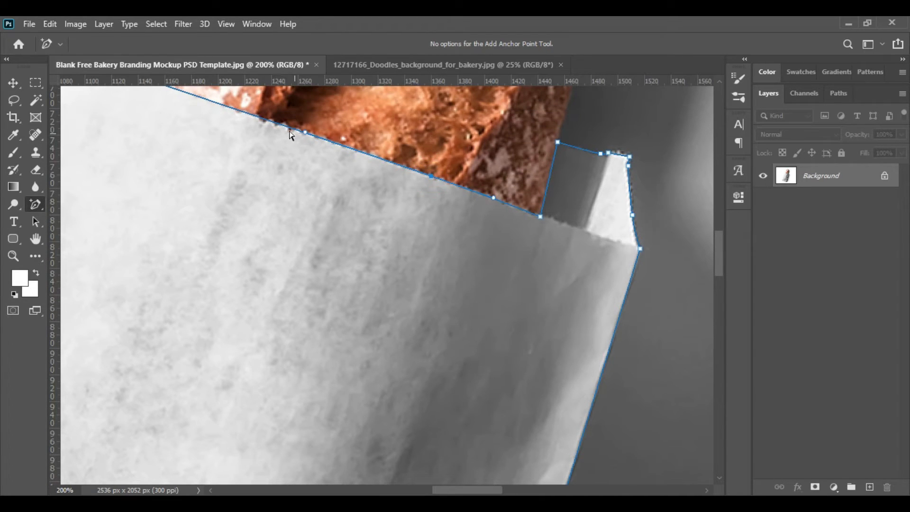
left_click(265, 121)
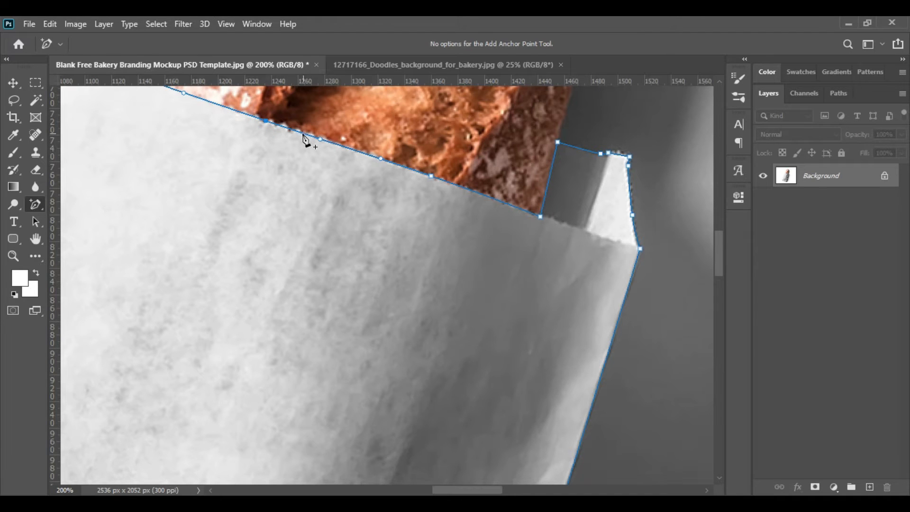
scroll(325, 256, "up", 6)
left_click_drag(300, 146, 346, 354)
left_click_drag(396, 412, 442, 385)
- Convert the bag path into a new anti-aliased selection with a 0-pixel feather and copy the selected bag to a new layer
key("ctrl+0")
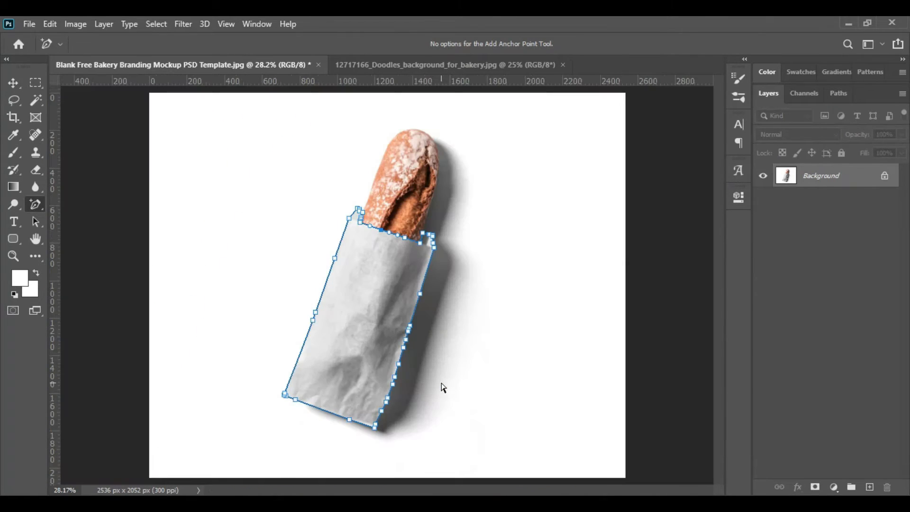
left_click(38, 208)
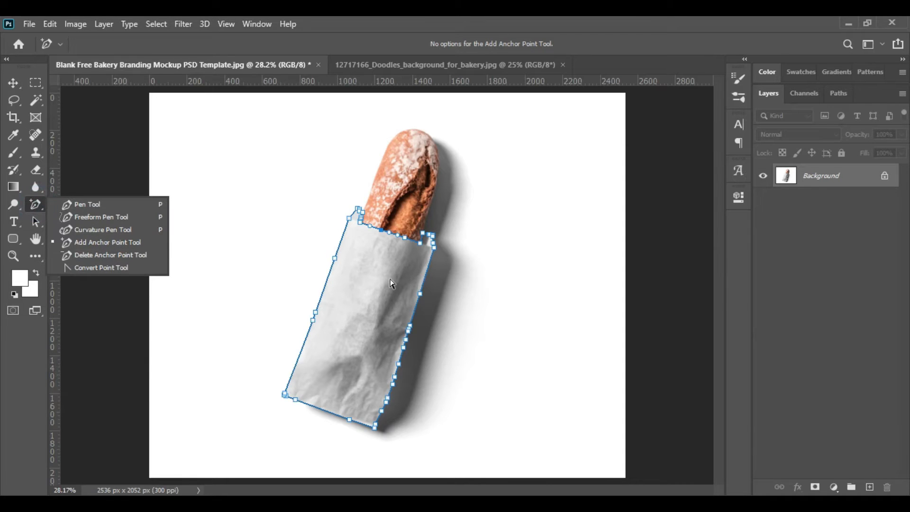
left_click(371, 268)
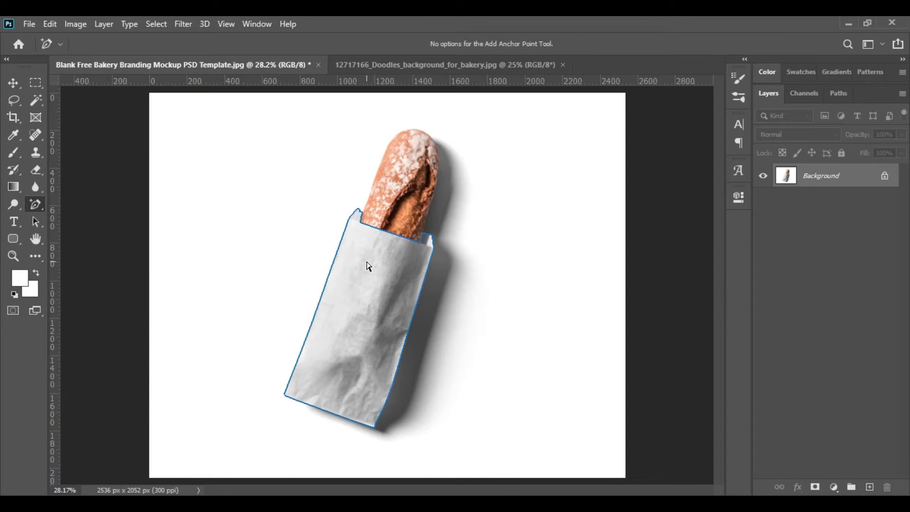
right_click(369, 266)
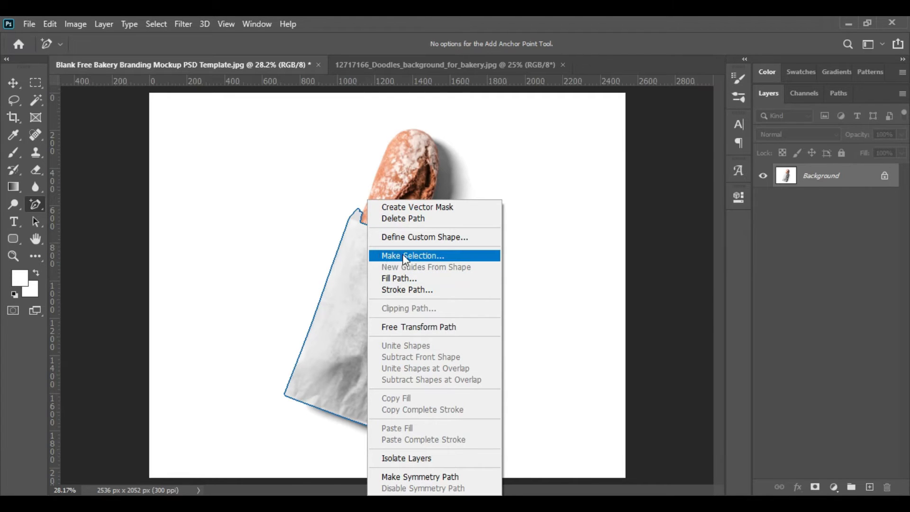
left_click(442, 260)
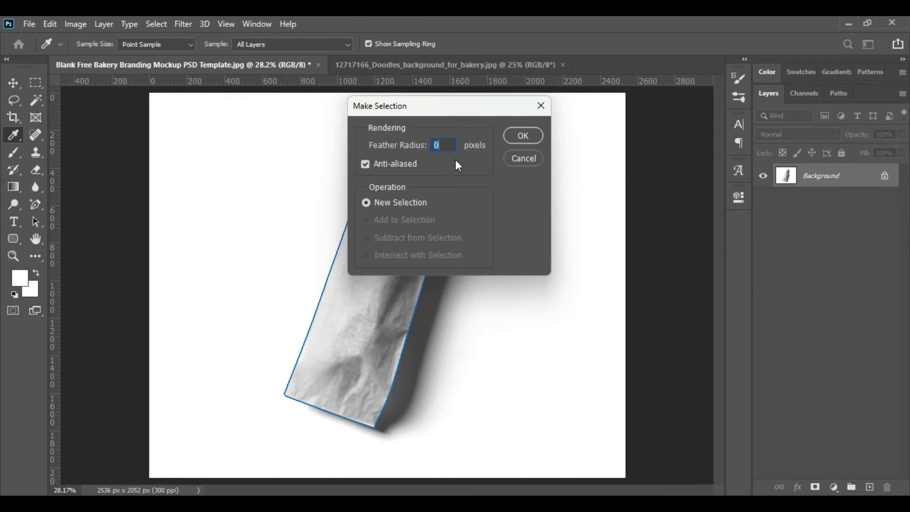
left_click(523, 135)
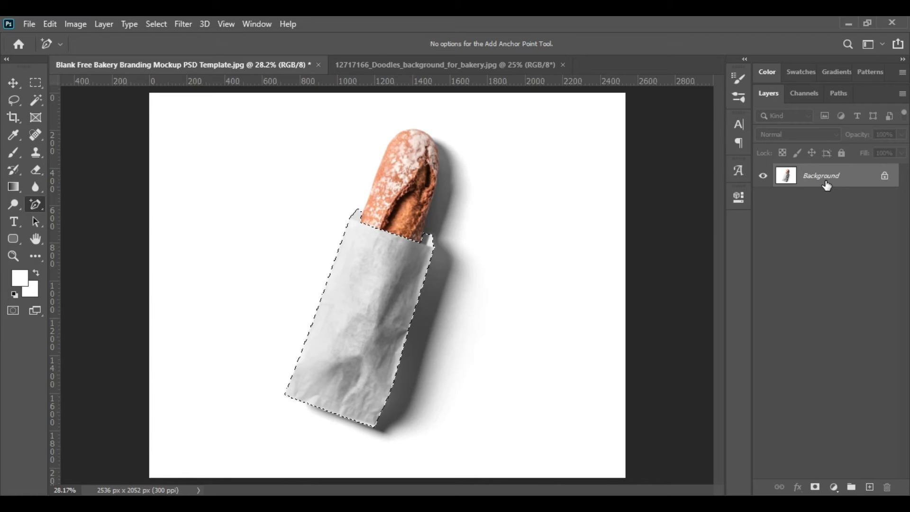
key("ctrl+j")
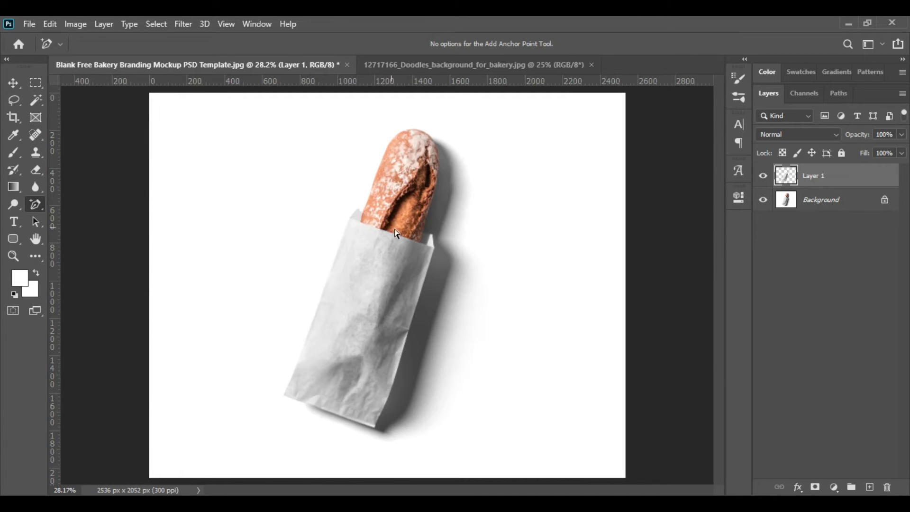
- On the Background layer, start a Pen tool path with a straight segment across the upper part of the bread
left_click(819, 198)
key("ctrl+plus")
key("ctrl+plus")
key("ctrl+plus")
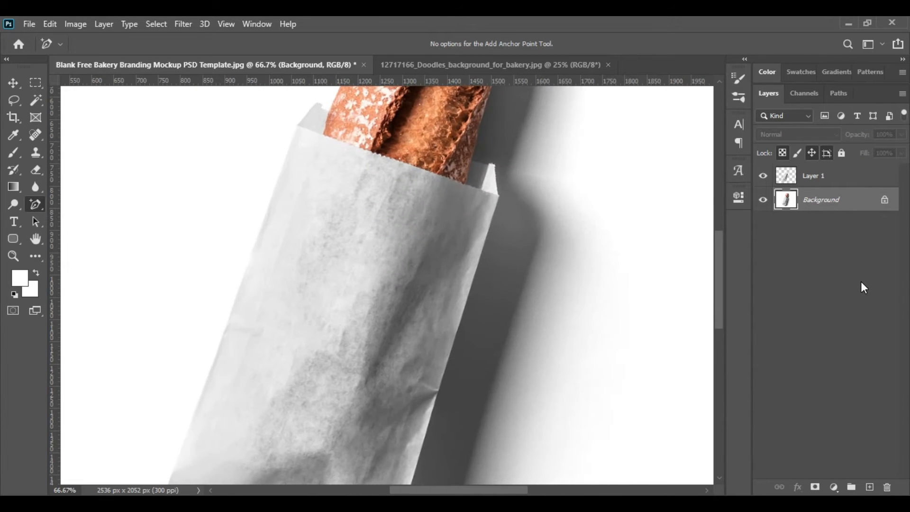
key("ctrl+plus")
scroll(278, 295, "up", 5)
scroll(404, 286, "up", 5)
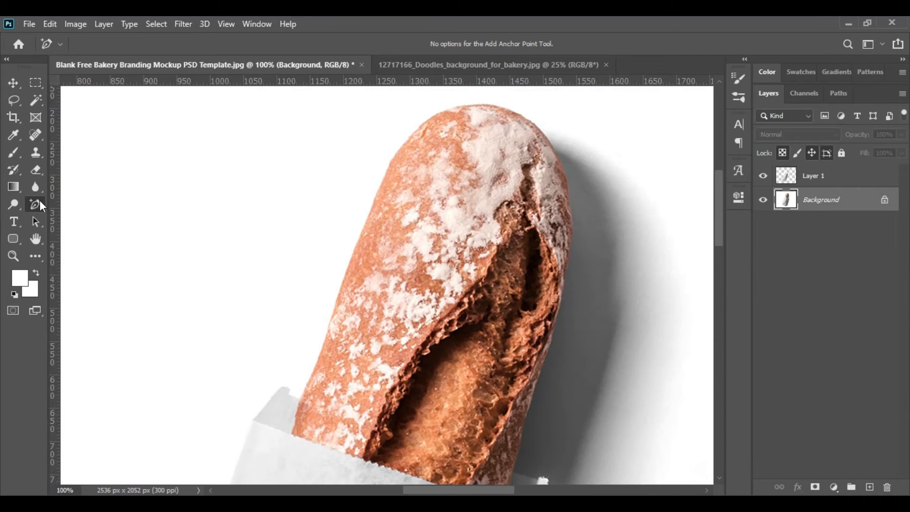
right_click(40, 201)
left_click(76, 203)
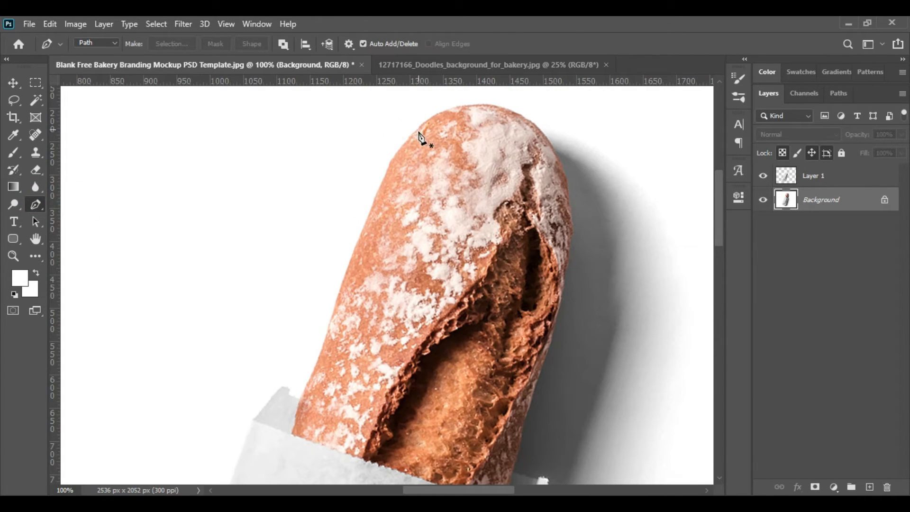
left_click(390, 160)
left_click(573, 220)
- Continue the path down the bread's right side, along the bag opening and up the left side, closing it at the start
scroll(558, 288, "down", 3)
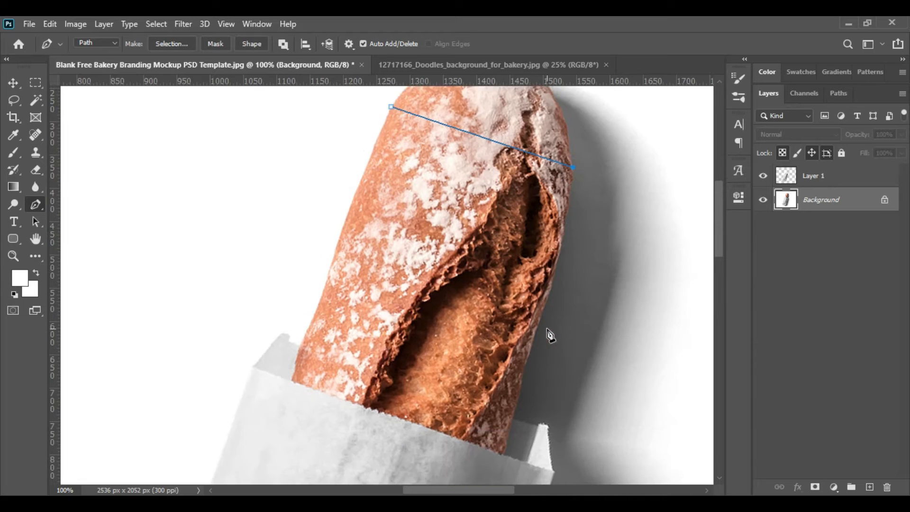
left_click(504, 402)
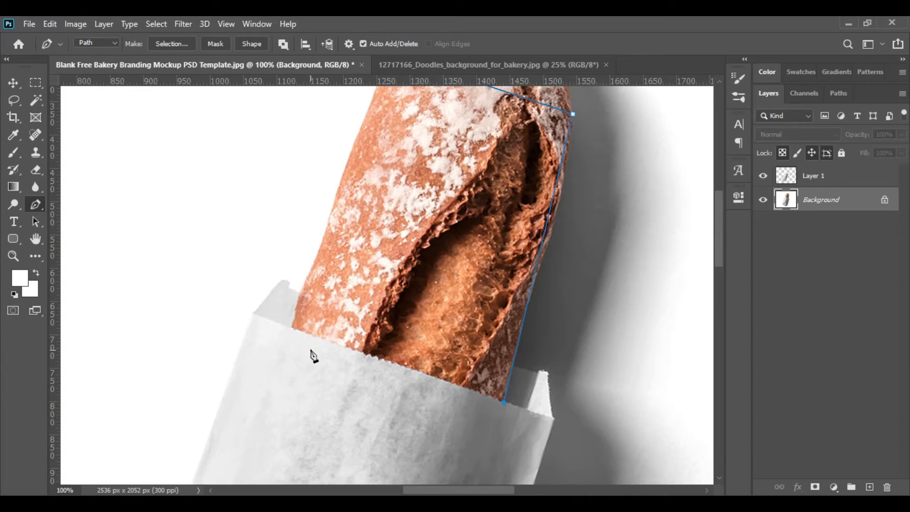
left_click(291, 328)
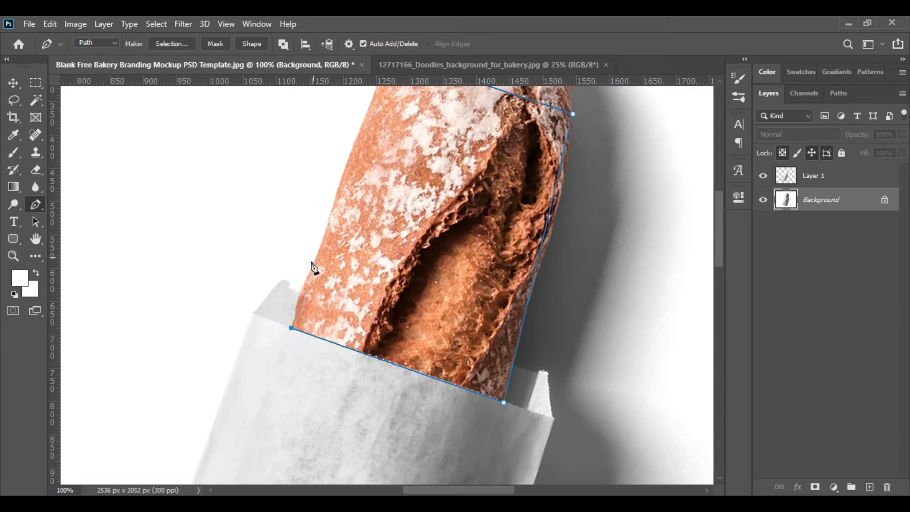
left_click(301, 293)
scroll(304, 292, "up", 3)
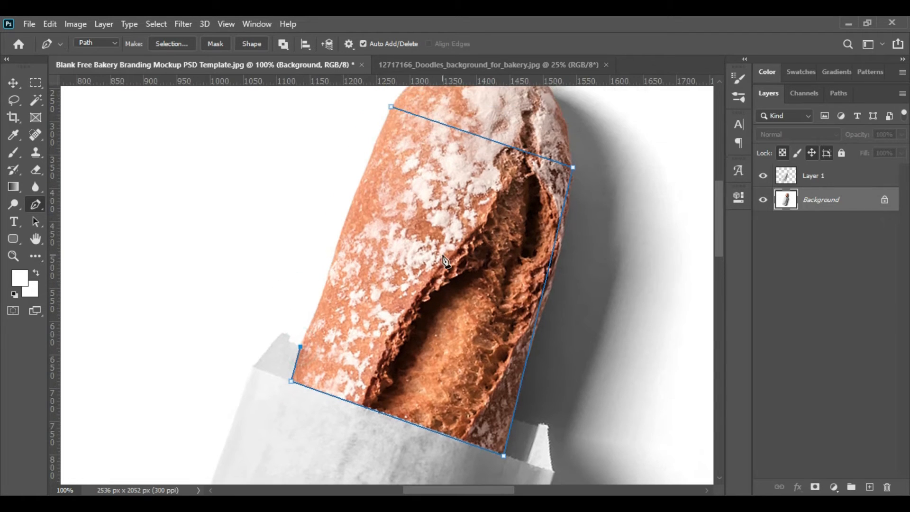
left_click(390, 151)
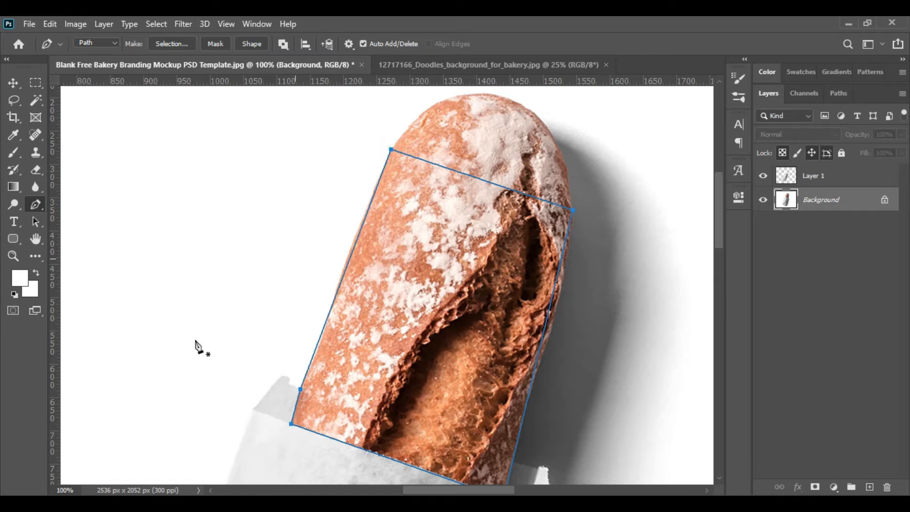
- Add anchor points to the path's top segment and bend it over the bread's rounded tip and upper-right shoulder
right_click(30, 206)
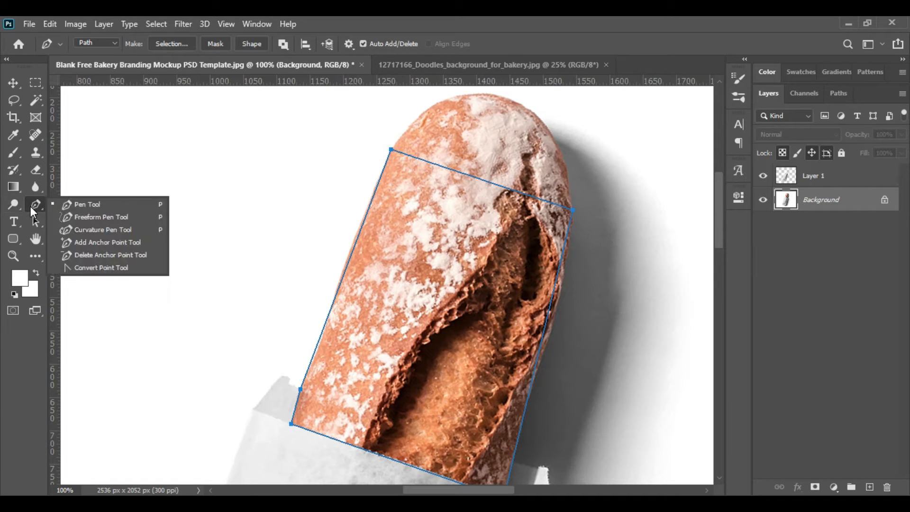
left_click(115, 243)
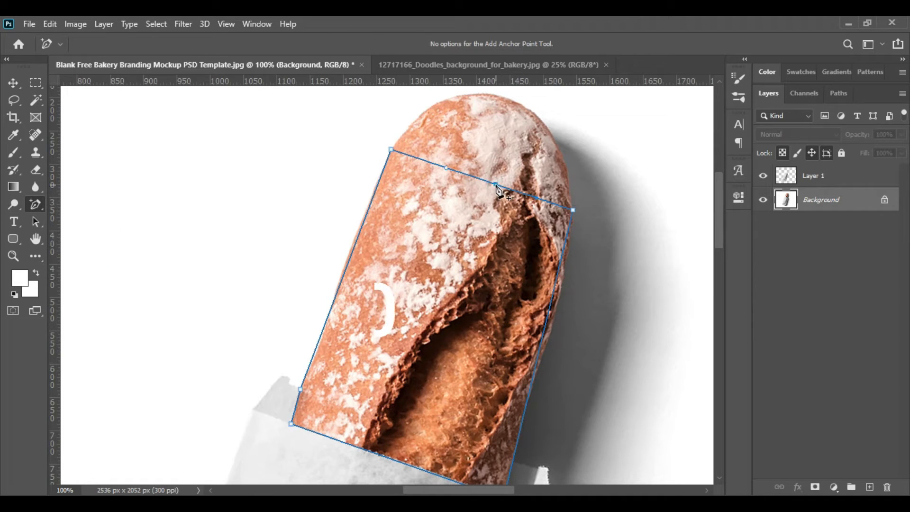
left_click_drag(498, 185, 505, 98)
left_click(543, 136)
key("Right")
key("Right")
key("Right")
key("Right")
key("Right")
key("Right")
key("Right")
key("Right")
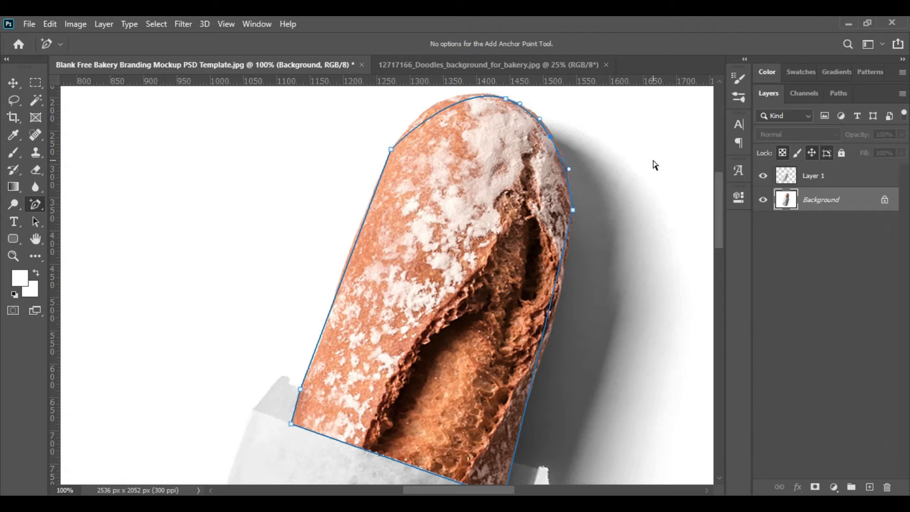
- Refine the curve over the bread's tip with more anchor points, shifting the upper-left one outward to meet the crust
left_click(533, 115)
left_click(453, 101)
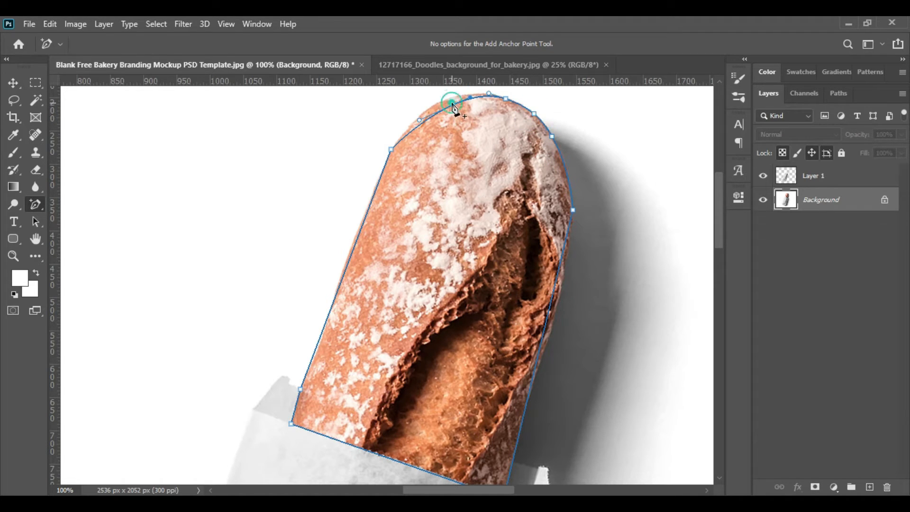
key("Left")
key("Left")
key("Left")
key("Left")
key("Left")
key("Left")
key("Left")
key("Left")
key("Left")
key("Left")
key("Left")
key("Left")
key("Left")
key("Left")
key("Left")
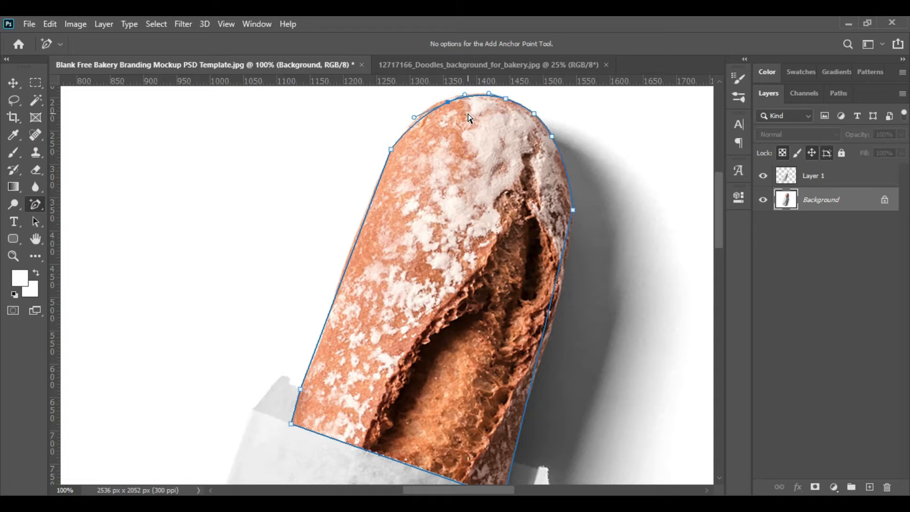
key("Up")
key("Up")
left_click(484, 94)
- Move the bread's upper-left corner point onto the crust and add anchor points down the left side to fit it
left_click(391, 150)
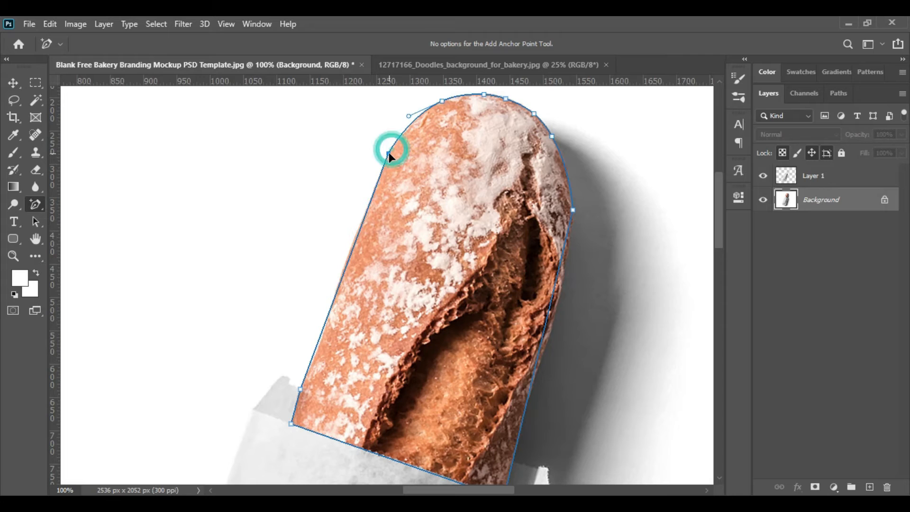
left_click(354, 243)
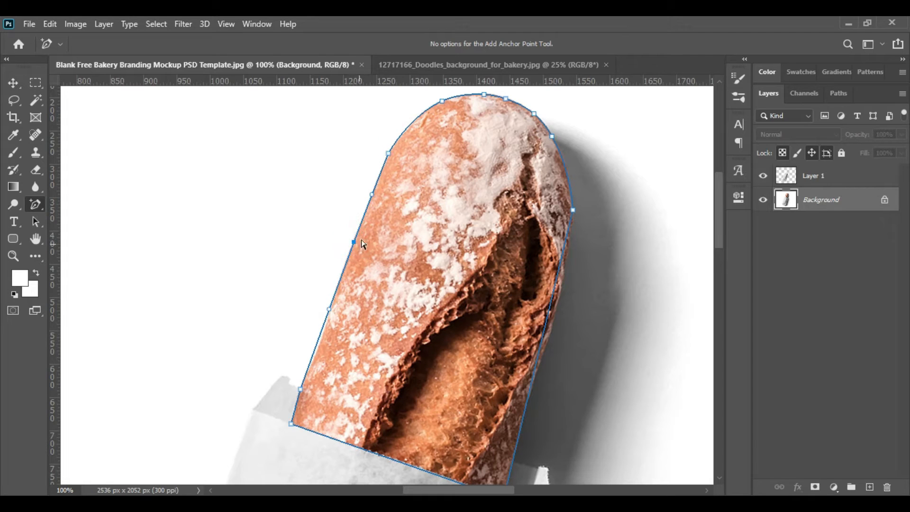
left_click(320, 341)
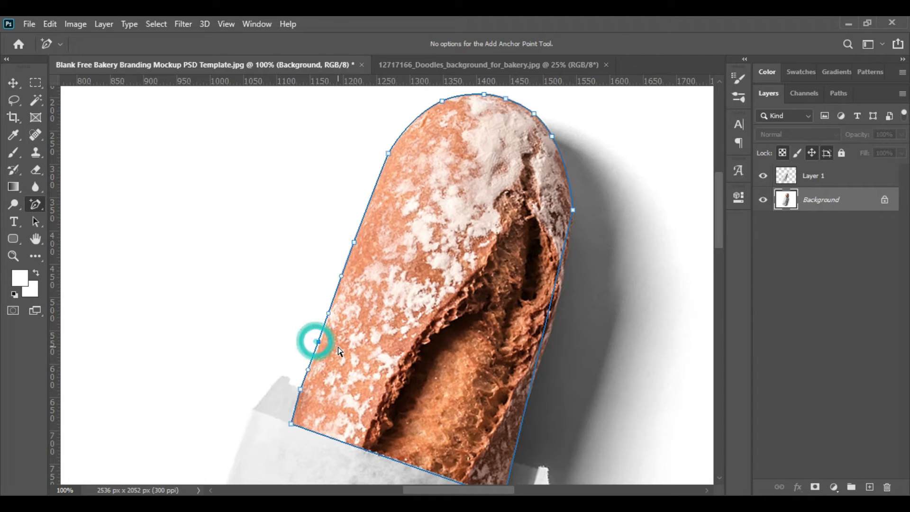
- Add an anchor point on the upper part of the bread's right side and shift it outward to the crust
scroll(588, 417, "down", 3)
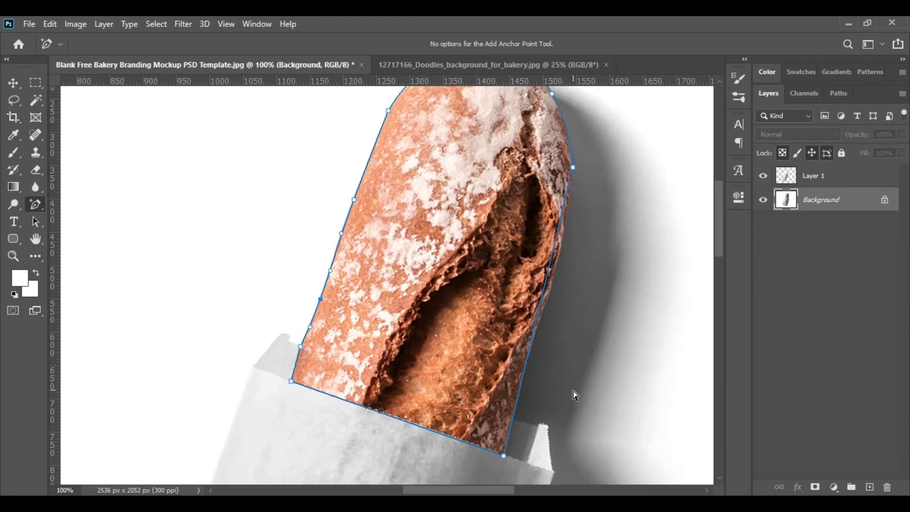
left_click(555, 230)
key("Right")
key("Right")
key("Right")
key("Right")
key("Right")
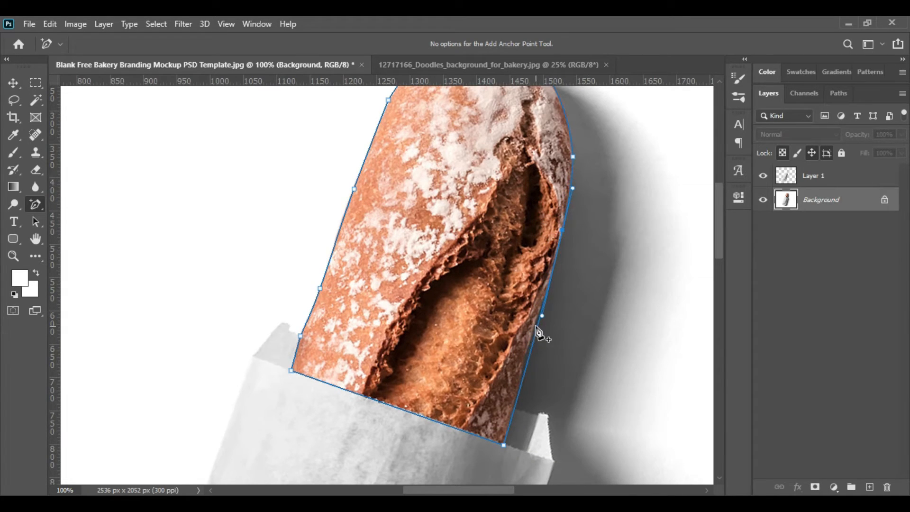
- Add anchor points on the lower right side of the bread and shift the path inward to fit the crust
left_click(528, 359)
key("Left")
key("Left")
key("Left")
key("Left")
key("Left")
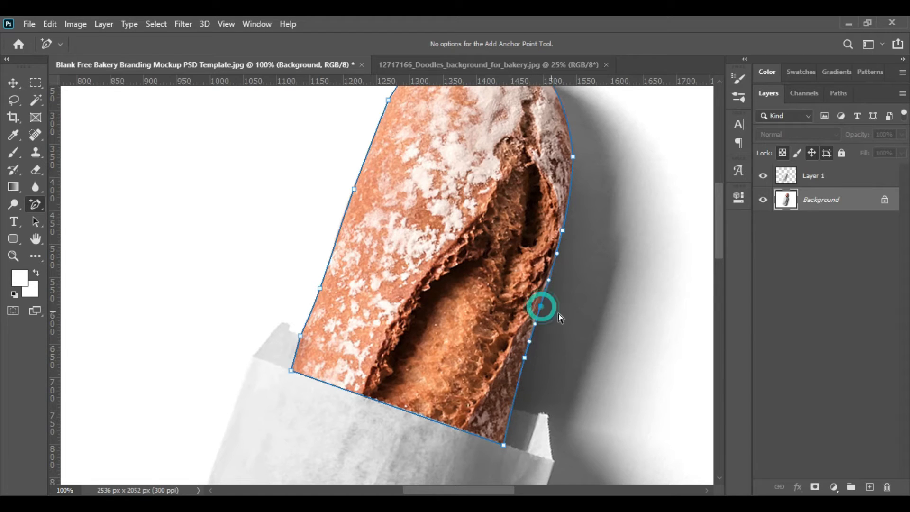
- Add anchor points along the lower right side of the bread to fit the path to the crust
left_click(553, 271)
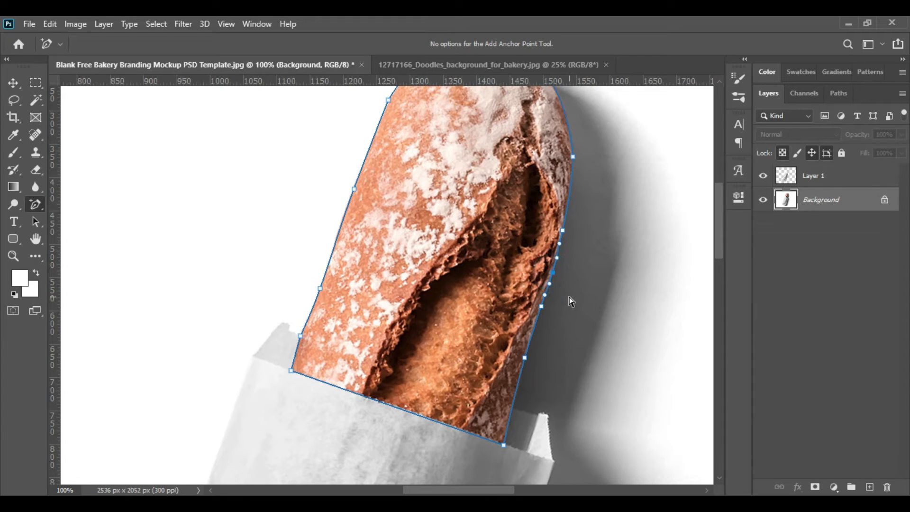
left_click(518, 386)
scroll(331, 341, "up", 3)
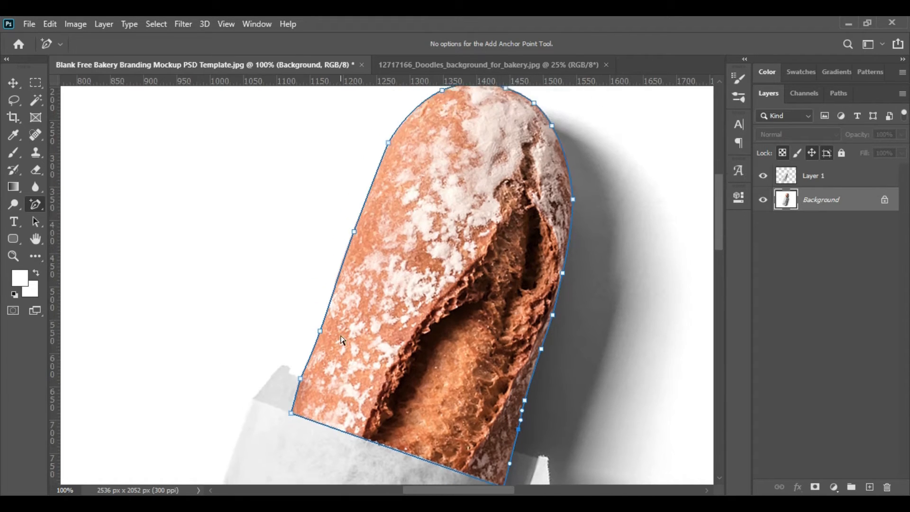
- Add anchor points along the bread's left side and upper-left curve, fitting the path to the crust
left_click(338, 287)
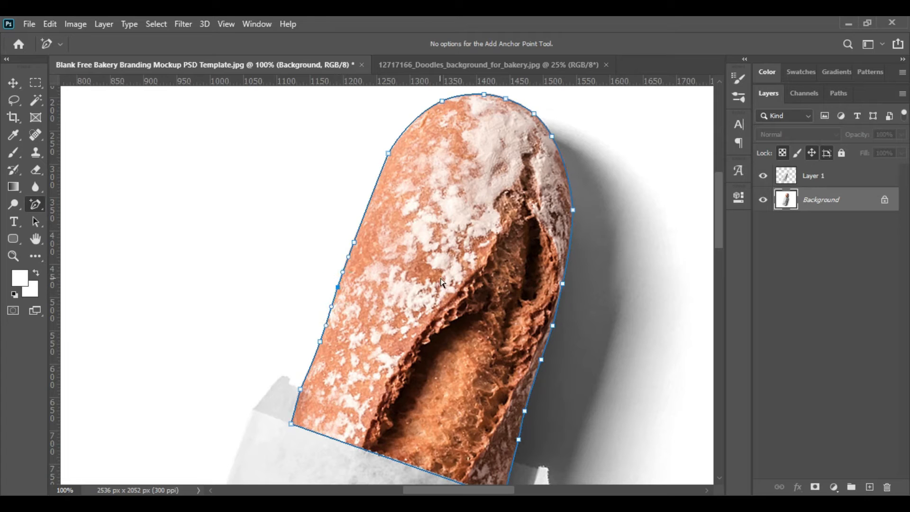
scroll(412, 192, "up", 2)
left_click(404, 163)
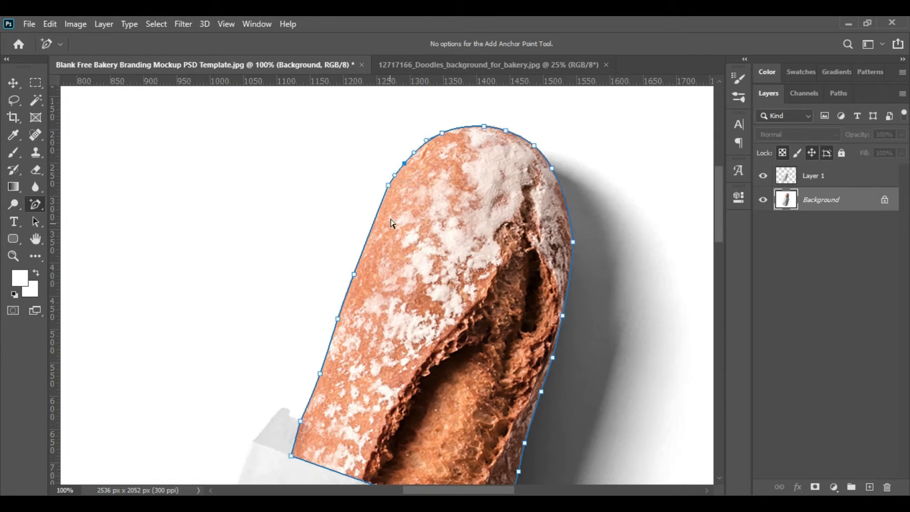
left_click_drag(385, 193, 382, 202)
left_click(392, 183)
scroll(503, 256, "down", 4)
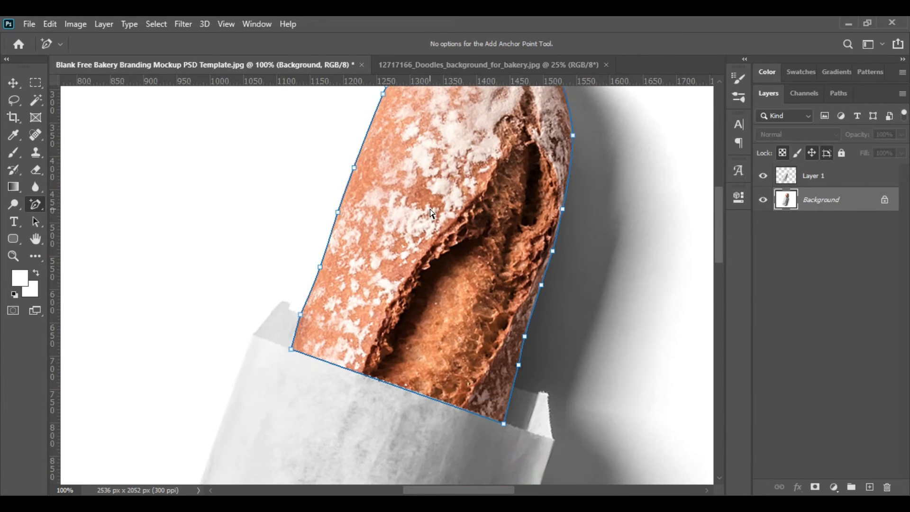
- Turn the bread path into a new anti-aliased selection with 0 px feather and copy it to its own layer
right_click(429, 198)
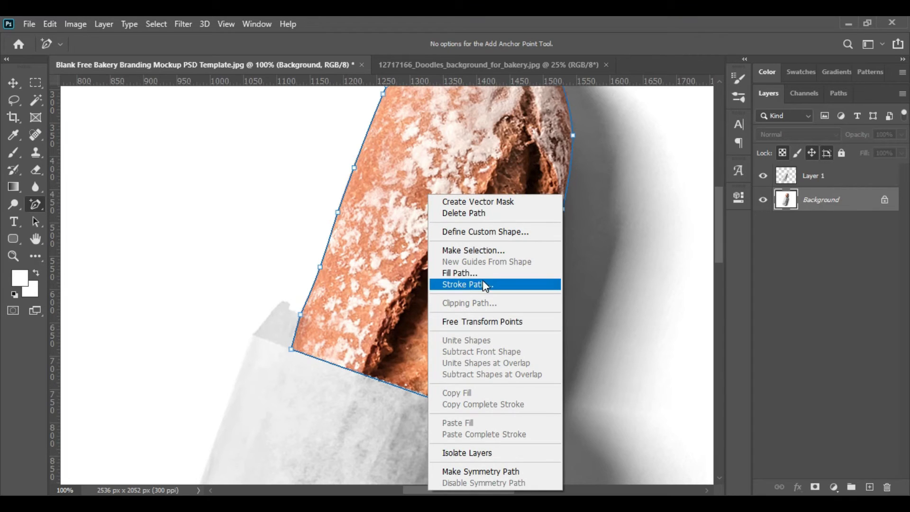
left_click(490, 251)
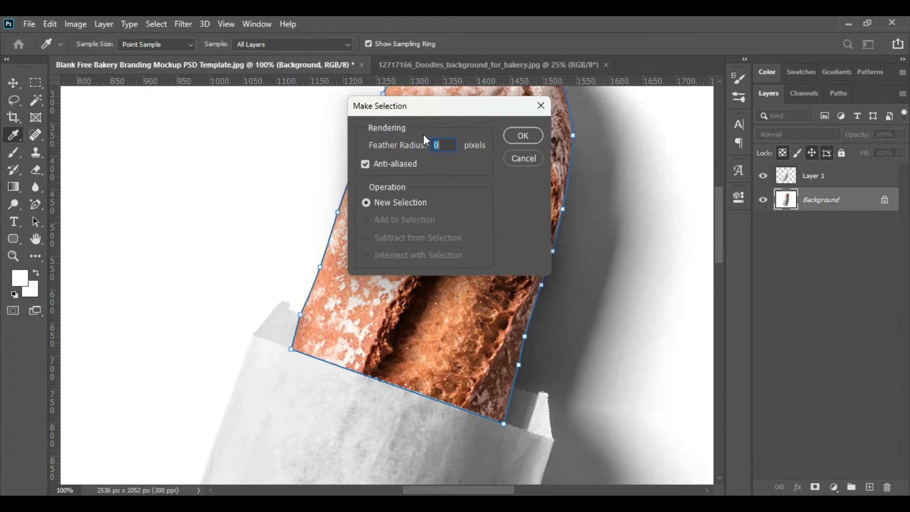
left_click(523, 136)
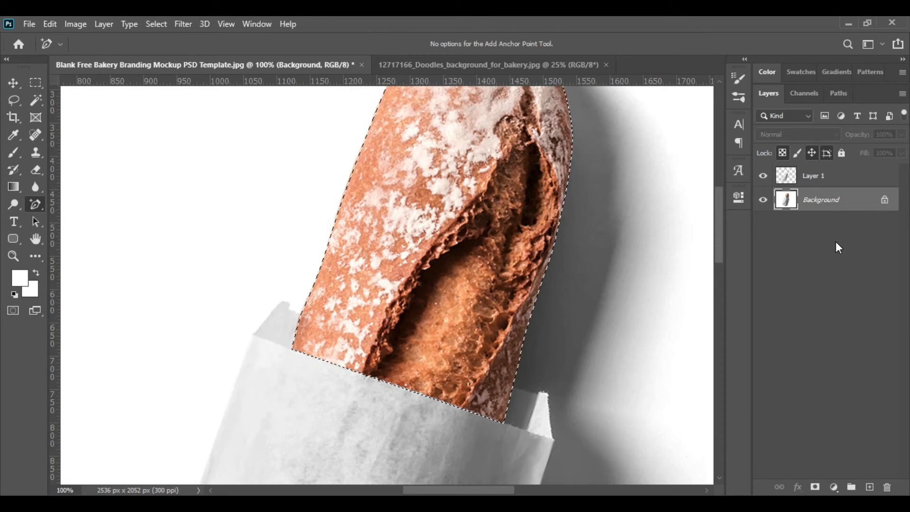
key("ctrl+j")
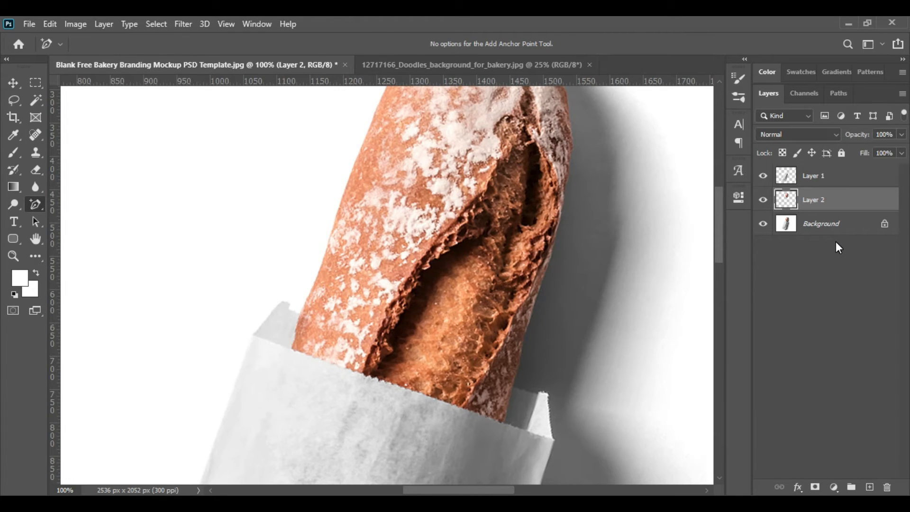
- Hide the Background layer and toggle Layer 2 and Layer 1 off and on to check both cut-outs
key("ctrl+0")
left_click(763, 224)
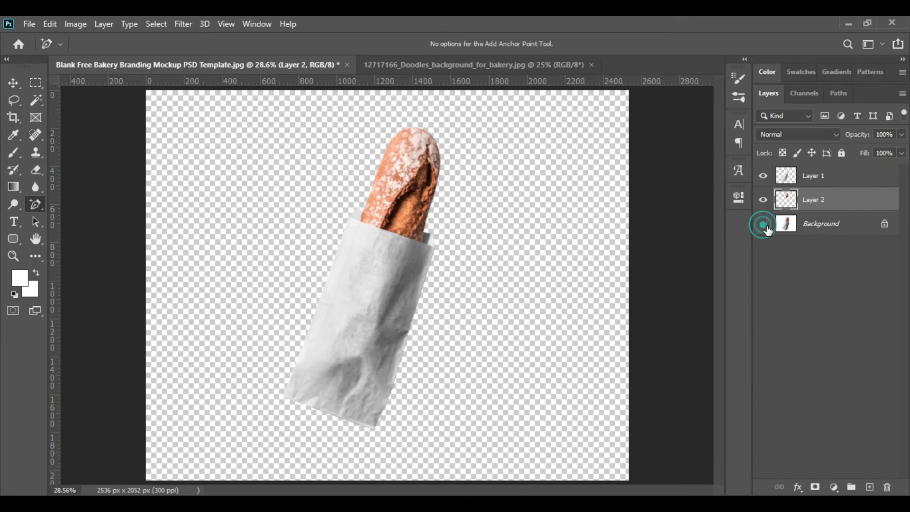
left_click(764, 201)
left_click(764, 201)
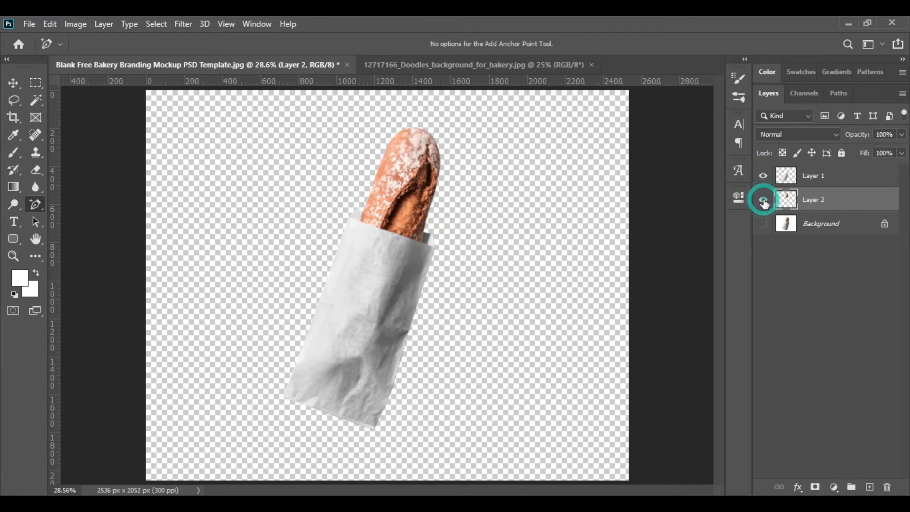
left_click(766, 177)
left_click(765, 177)
- Draw a white rectangle about 571 × 1153 px directly above the Background layer and convert it to a smart object
left_click(822, 223)
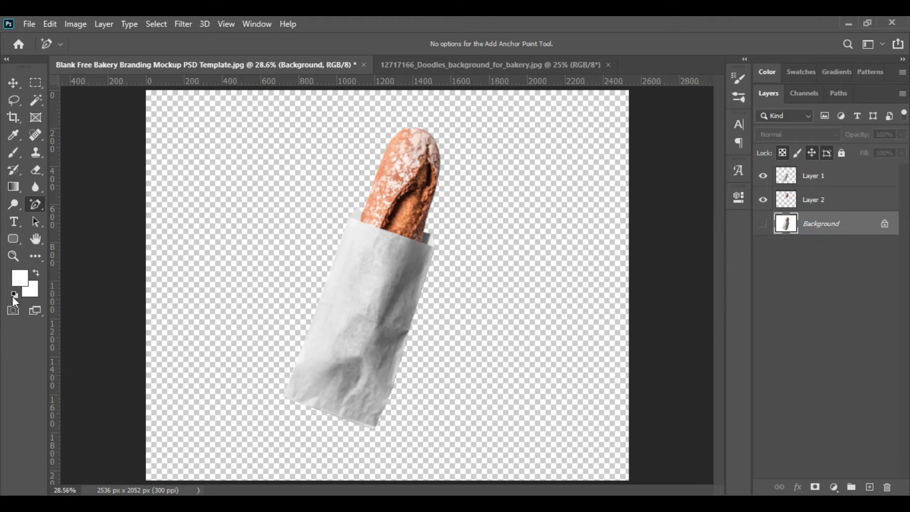
left_click(11, 240)
left_click(88, 241)
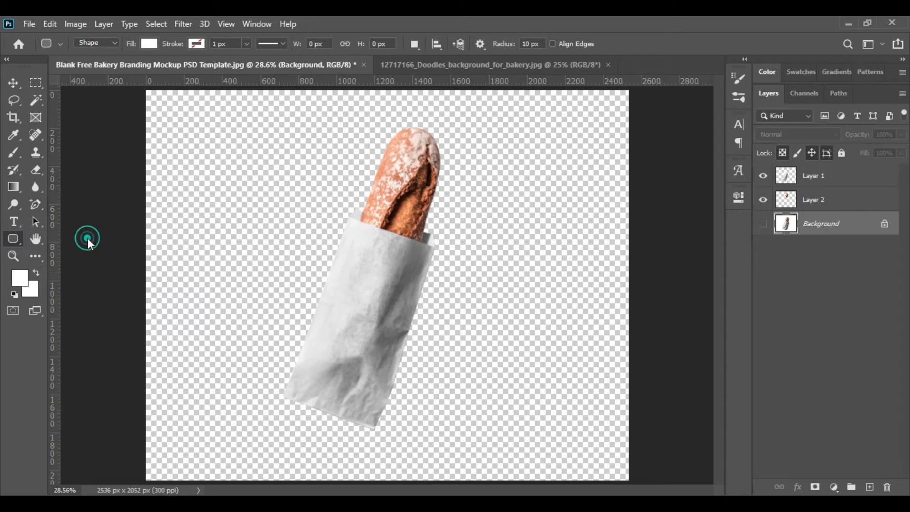
left_click_drag(252, 195, 361, 414)
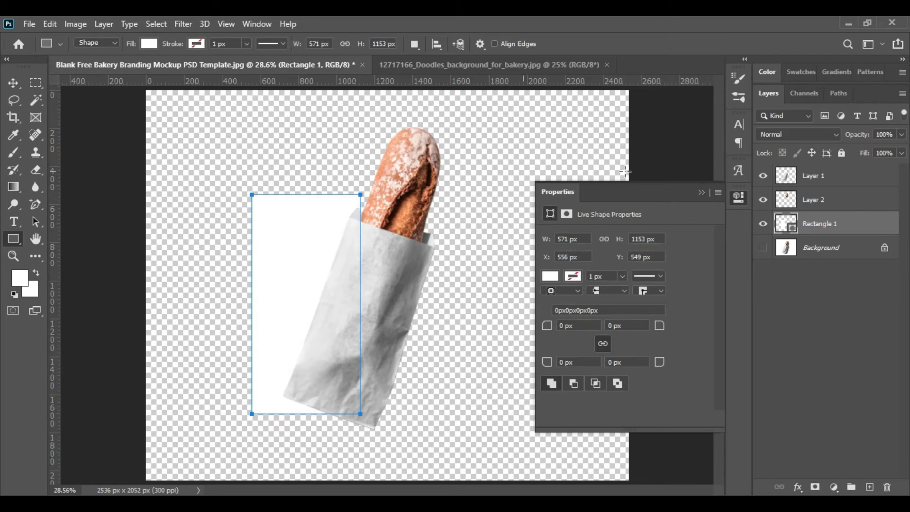
left_click(701, 193)
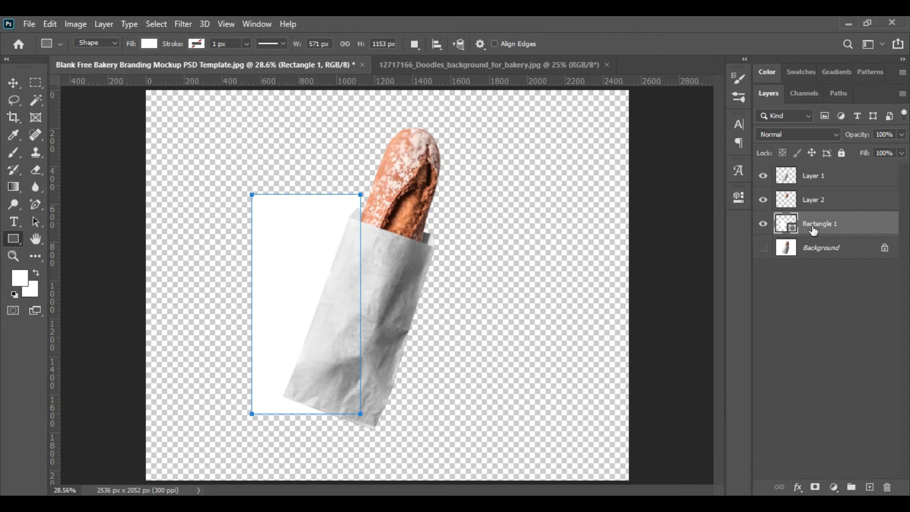
right_click(870, 229)
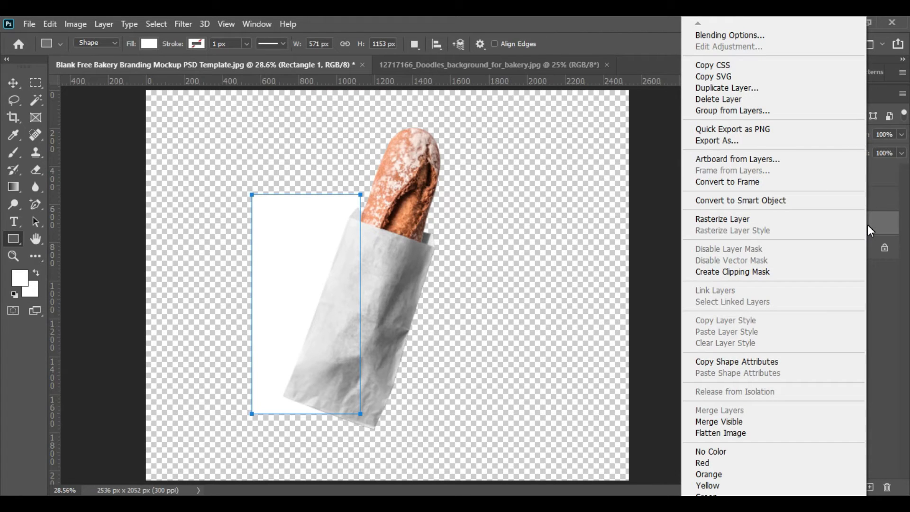
left_click(786, 200)
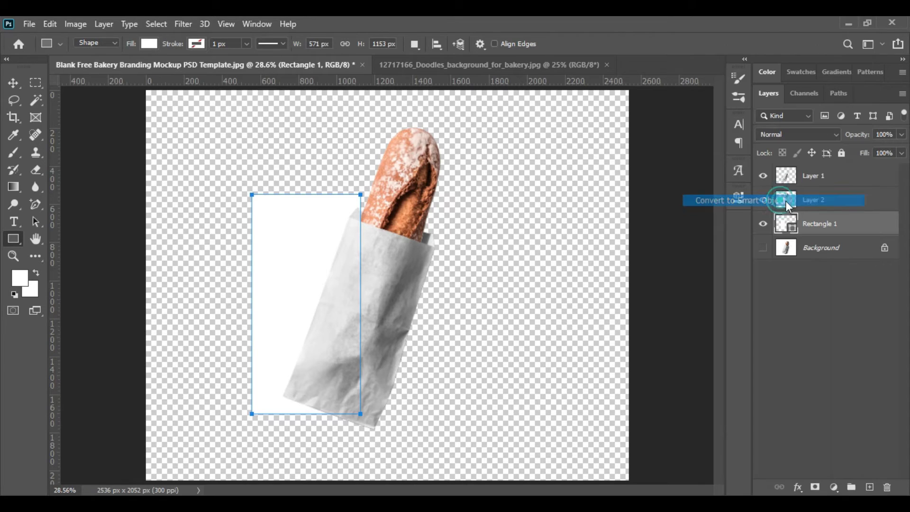
- Group Layer 1 and Layer 2 into a hidden group named FX
left_click(824, 205)
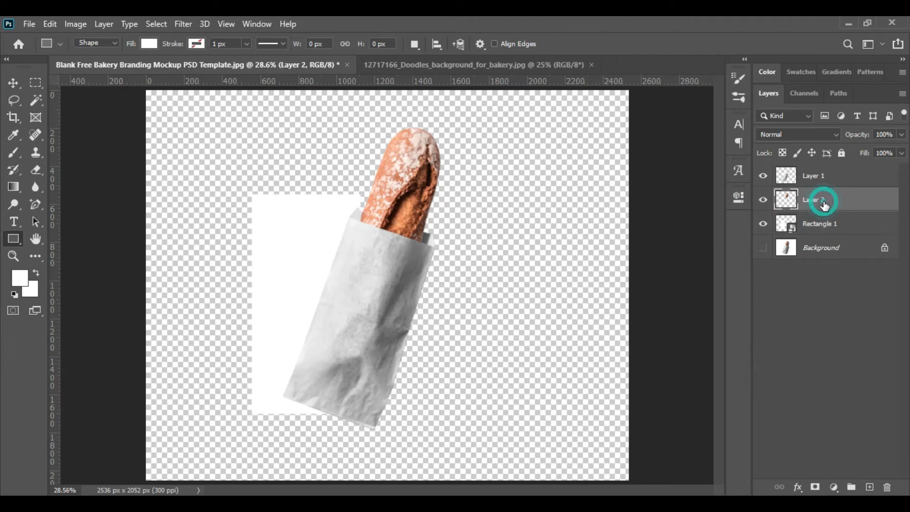
left_click(823, 177, "shift")
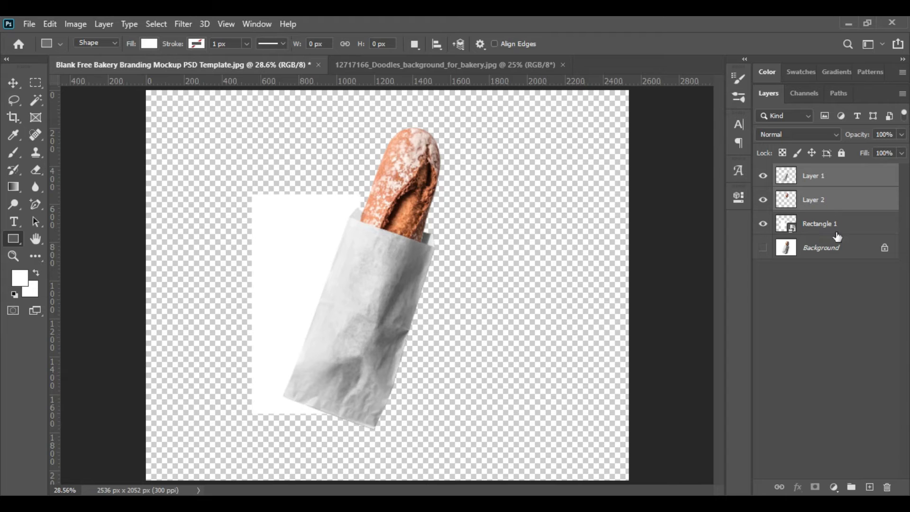
left_click_drag(846, 190, 846, 482)
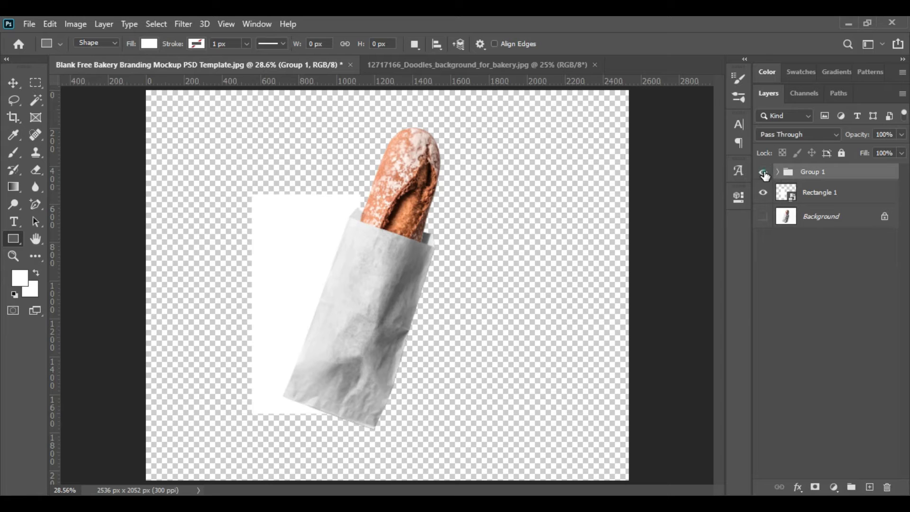
left_click(763, 172)
double_click(812, 171)
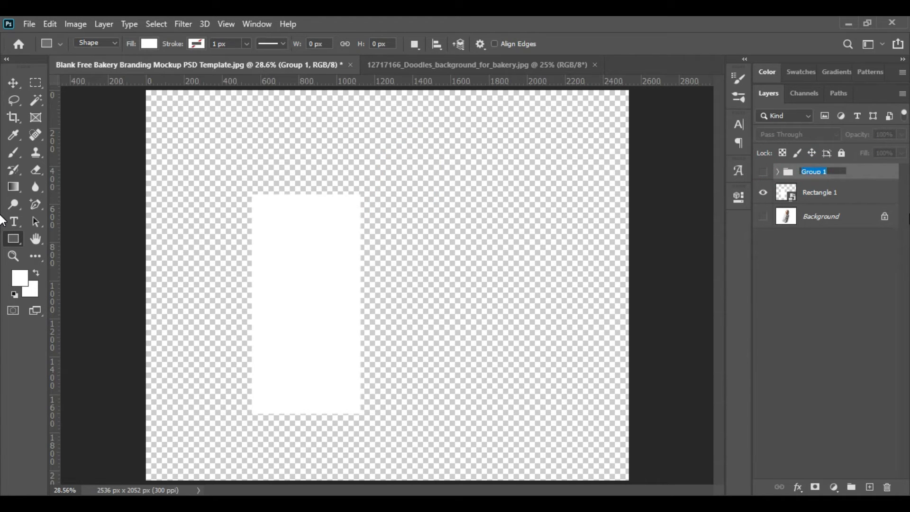
type("FX")
key("Return")
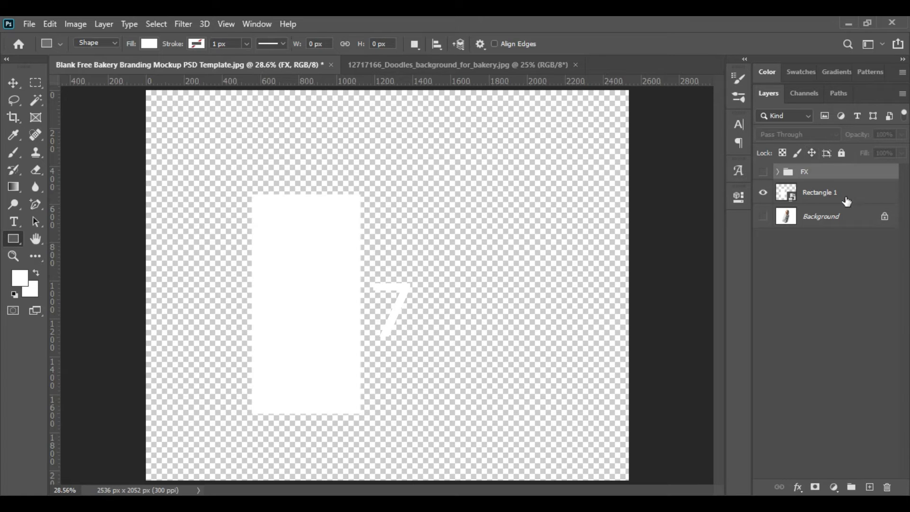
- Show the Background layer again and give the Rectangle 1 smart object layer a red color label
left_click(763, 217)
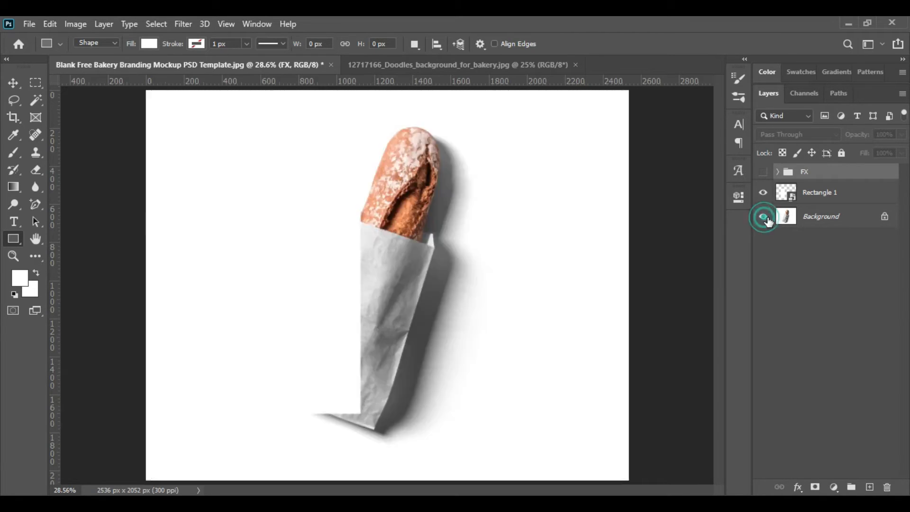
left_click(821, 195)
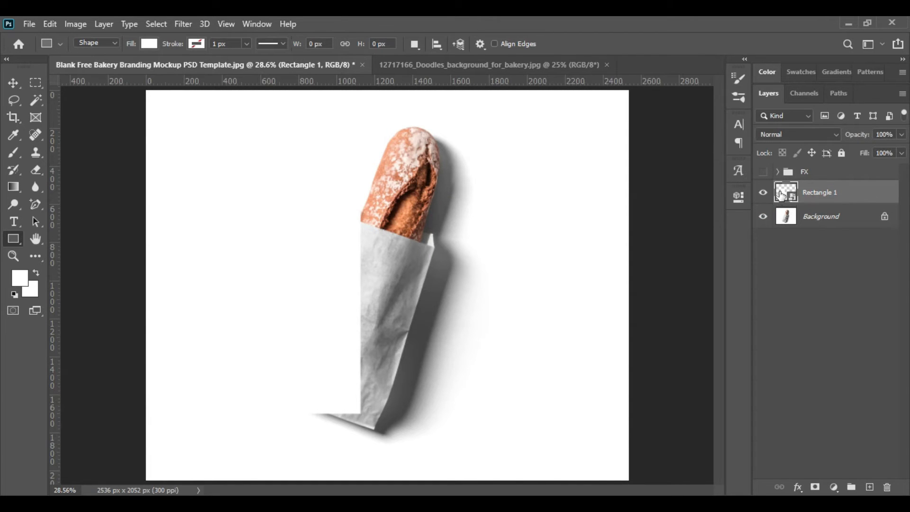
right_click(861, 197)
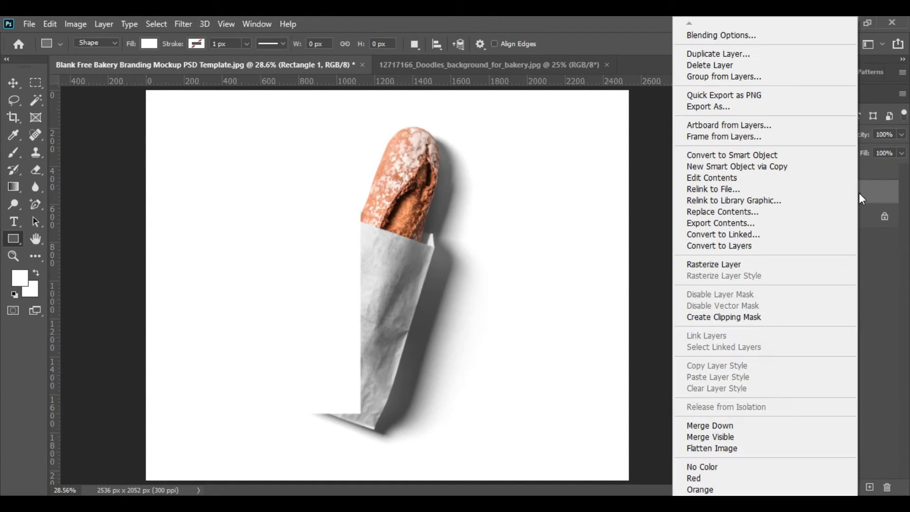
left_click(704, 476)
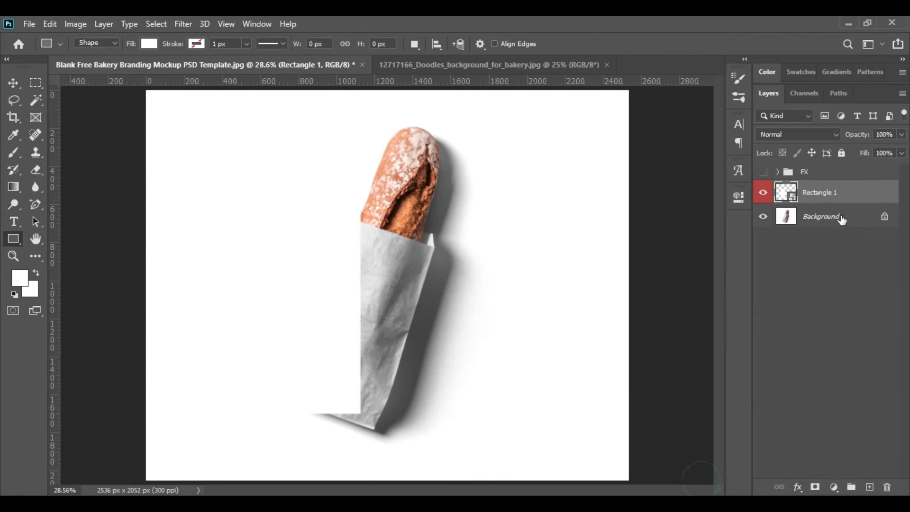
- Open the Rectangle 1 smart object's contents and bring in the artwork from 12717166_Doodles_background_for_bakery.jpg
double_click(790, 194)
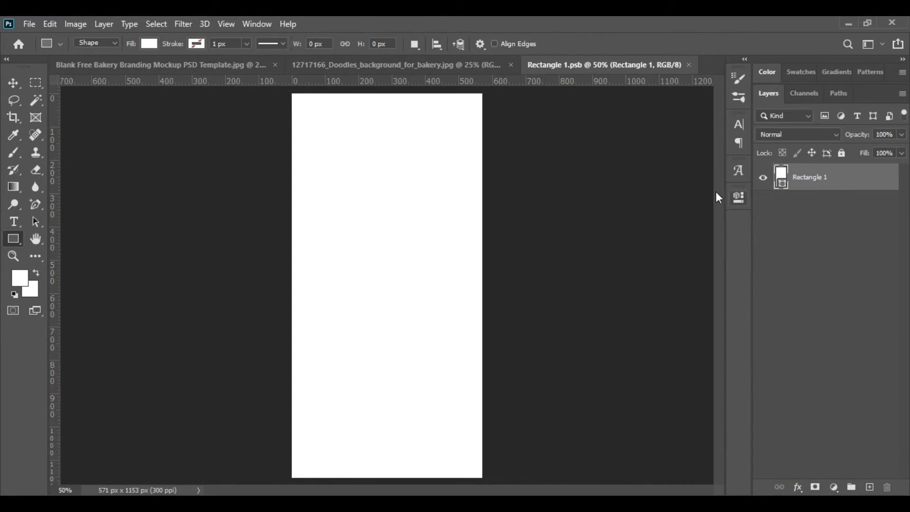
left_click(13, 84)
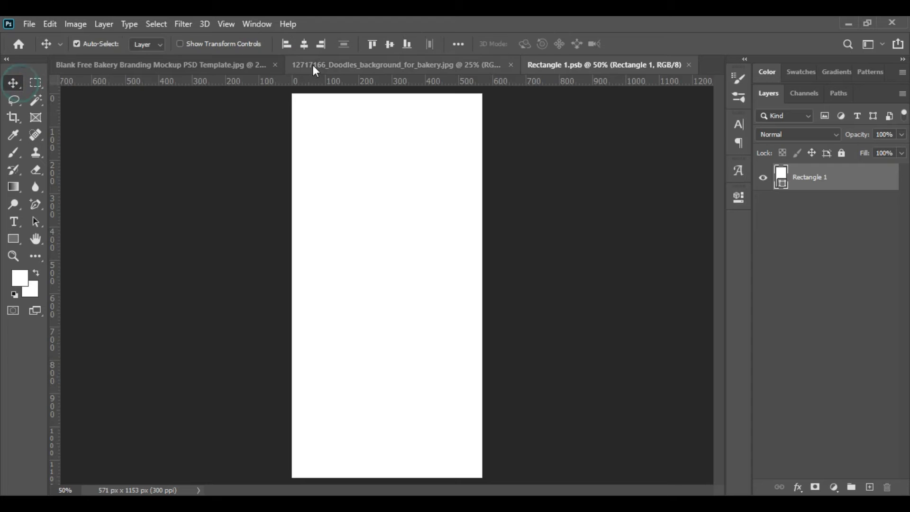
left_click(317, 65)
left_click_drag(838, 179, 503, 289)
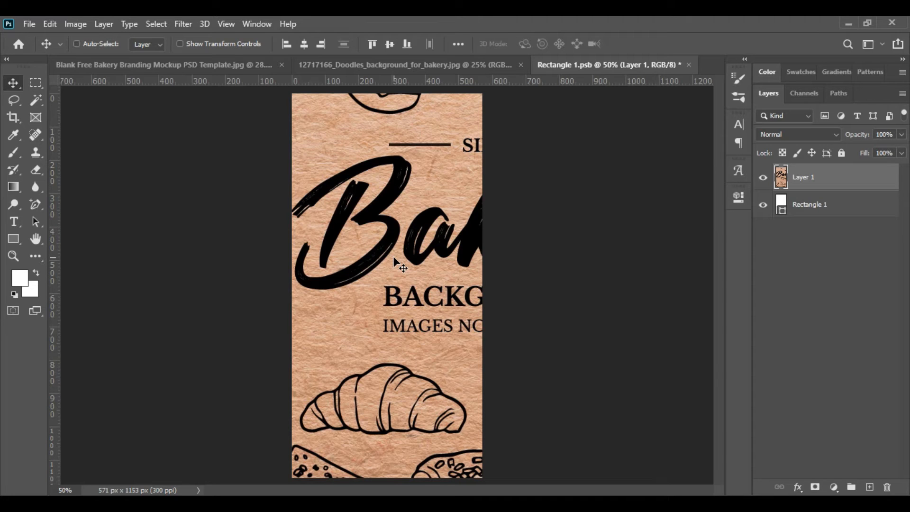
- Free-transform the bakery artwork by rotating it 90° counter clockwise
key("ctrl+t")
key("ctrl+minus")
key("ctrl+minus")
key("ctrl+minus")
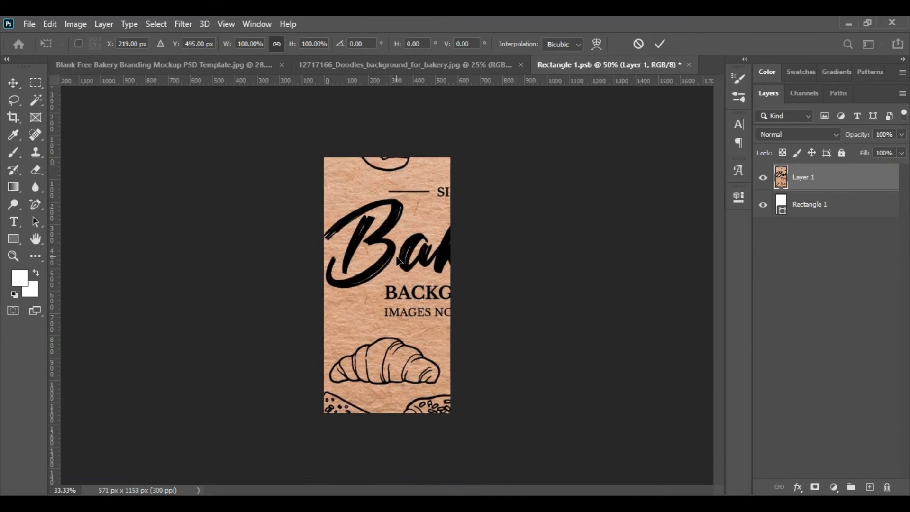
left_click(50, 23)
left_click(84, 327)
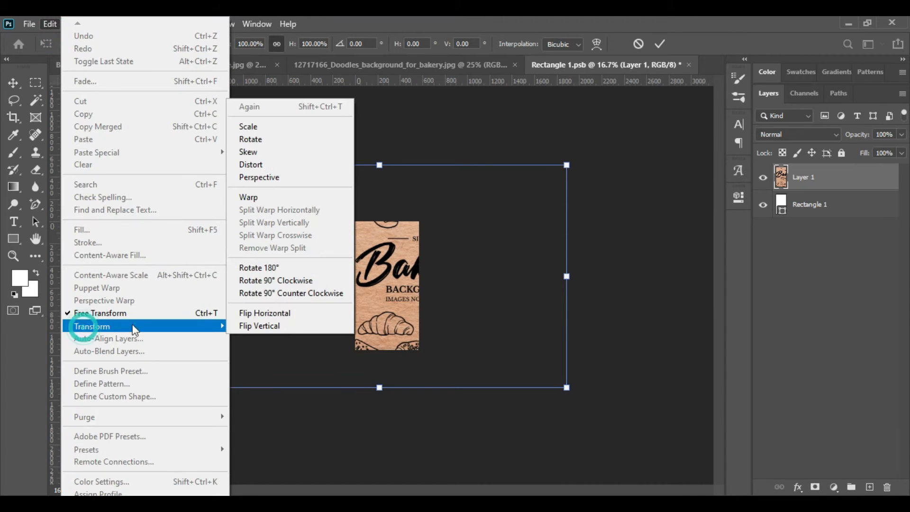
left_click(304, 293)
- Scale the artwork to about 57% and position it to cover the canvas, and save the smart object's contents
left_click_drag(392, 262, 404, 298)
left_click_drag(500, 311, 430, 314)
mouse_move(353, 317)
left_mouse_down()
mouse_move(395, 322)
mouse_move(400, 337)
mouse_move(406, 331)
left_mouse_up()
left_click_drag(467, 319, 430, 335)
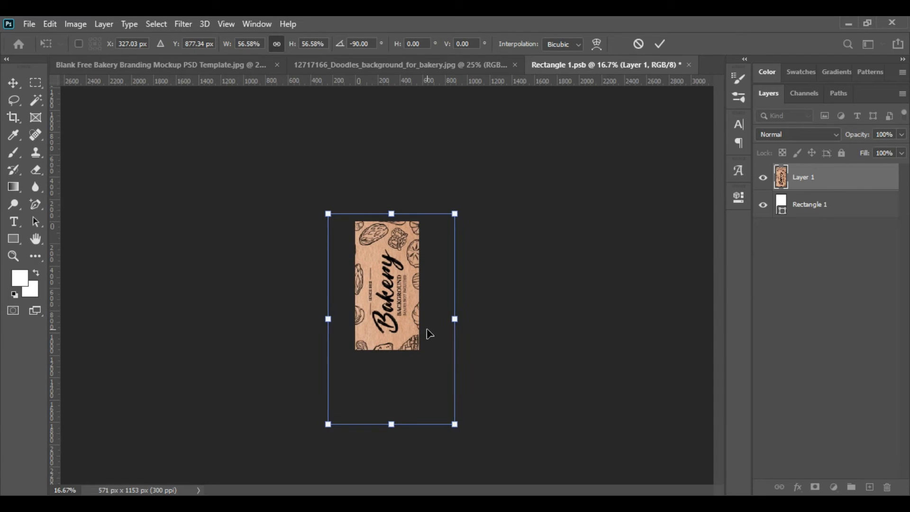
left_click(661, 44)
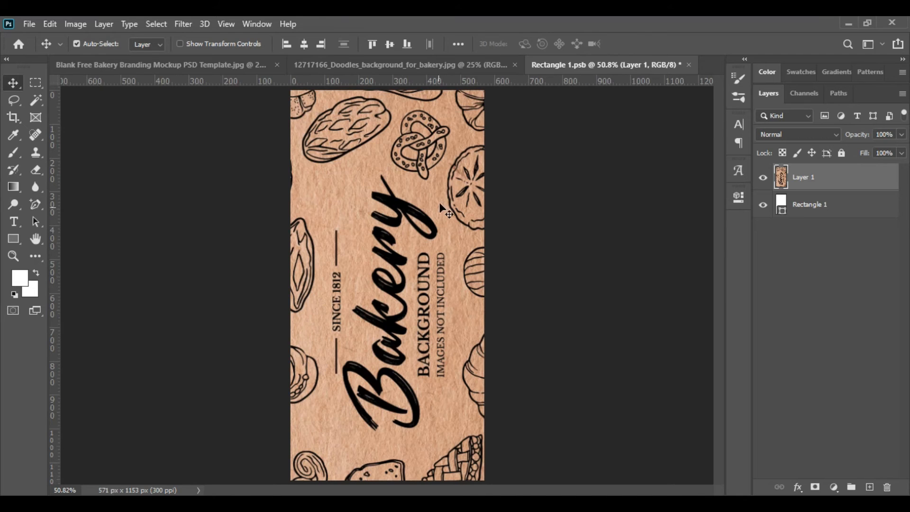
left_click(28, 24)
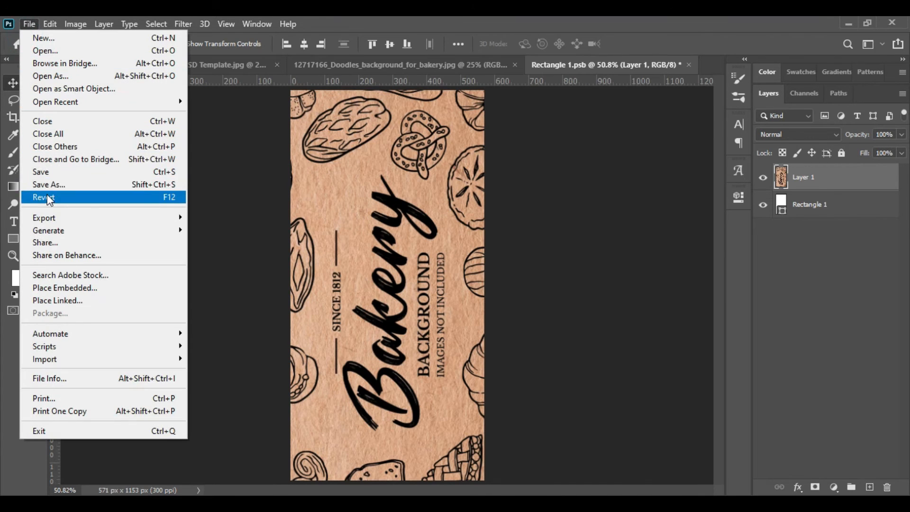
left_click(75, 177)
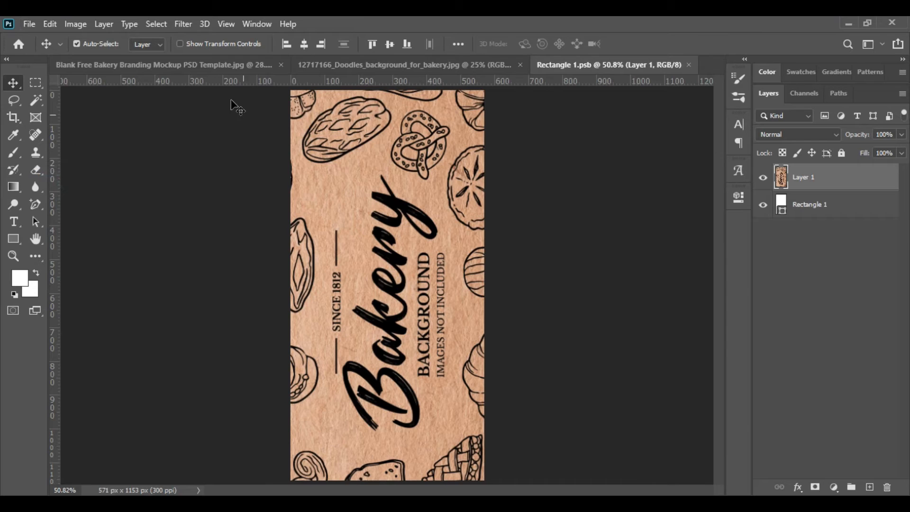
- In the mockup document, lower Rectangle 1's opacity to 20%, and free-transform it with a rotation of about 16.4° over the paper bag
left_click(209, 65)
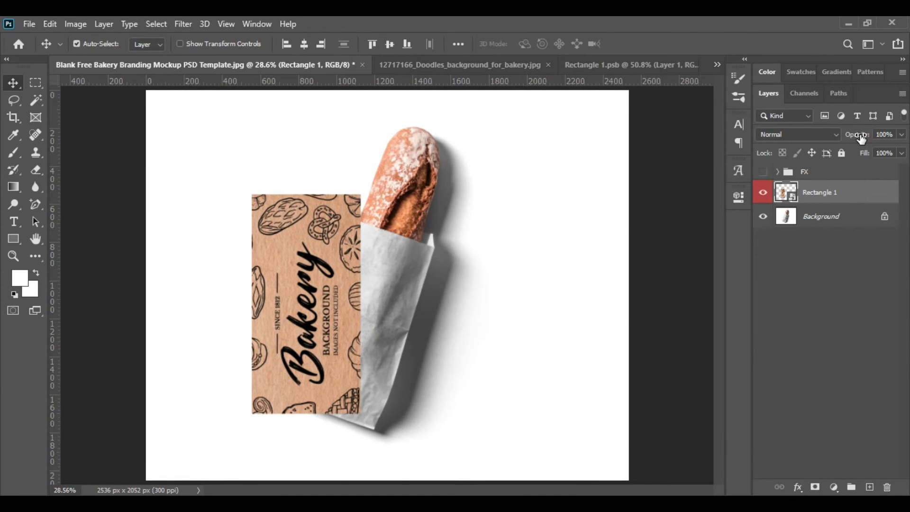
left_click_drag(865, 137, 847, 136)
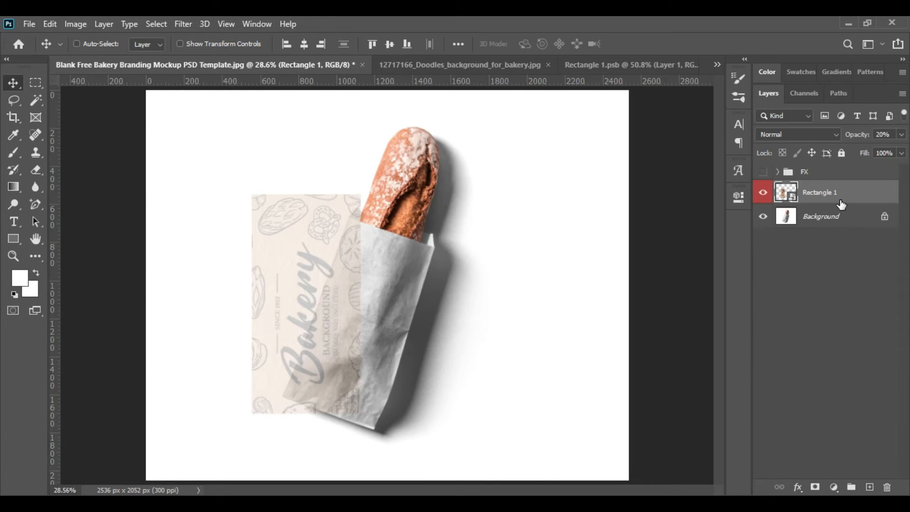
key("ctrl+t")
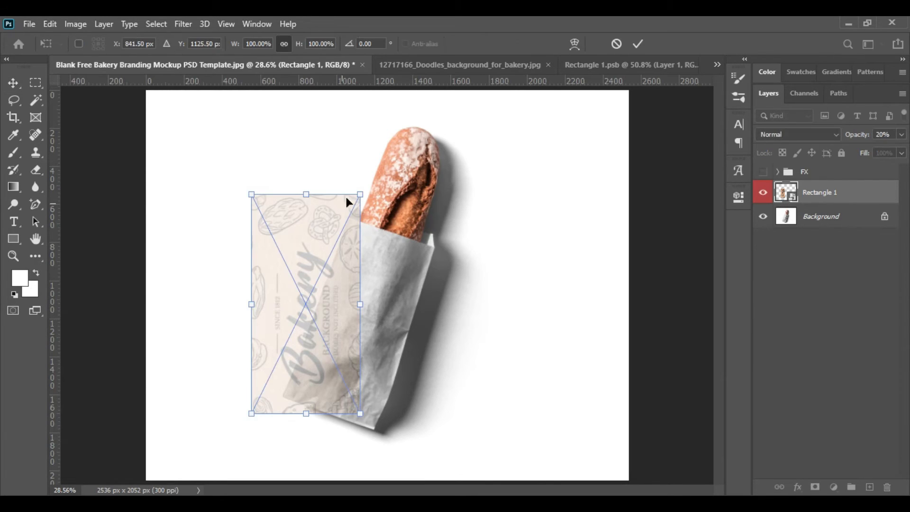
left_click_drag(364, 171, 399, 194)
left_click_drag(338, 278, 377, 288)
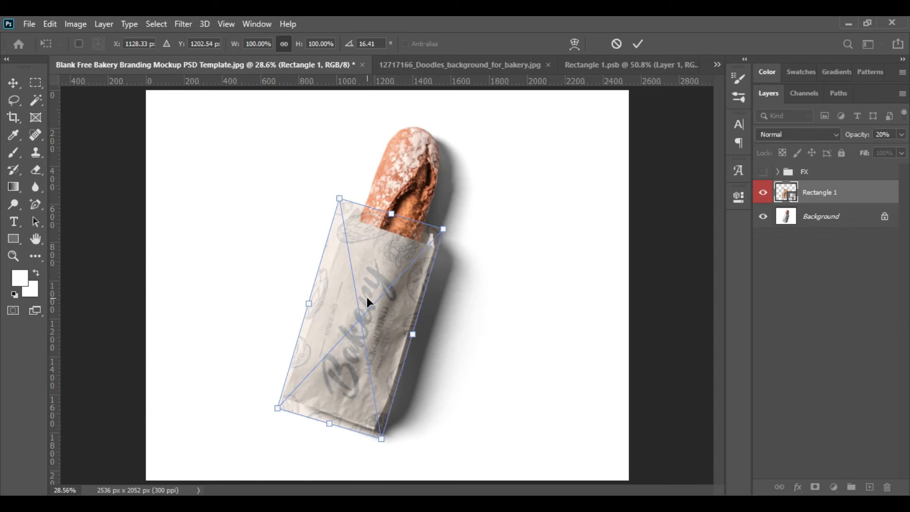
- Distort the artwork's two upper corners inward to line up with the bag's opening and upper side edges
scroll(367, 302, "up", 3)
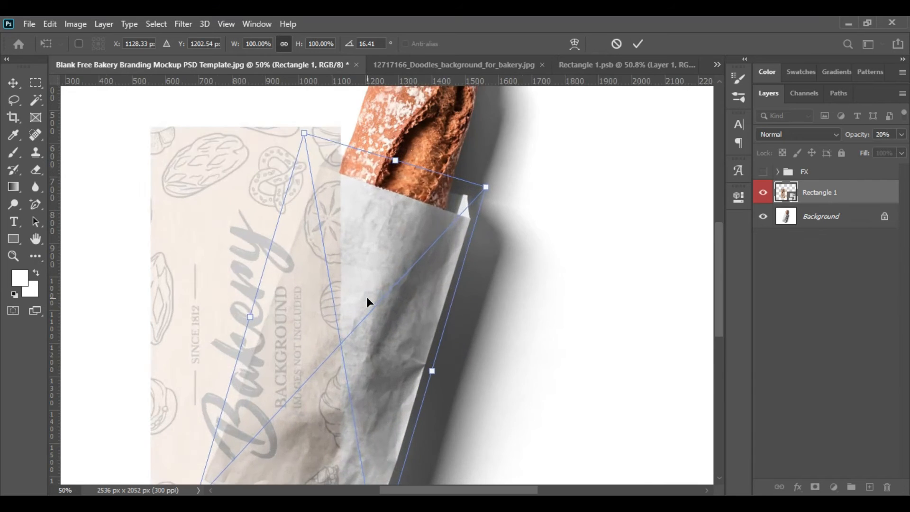
scroll(366, 296, "up", 1)
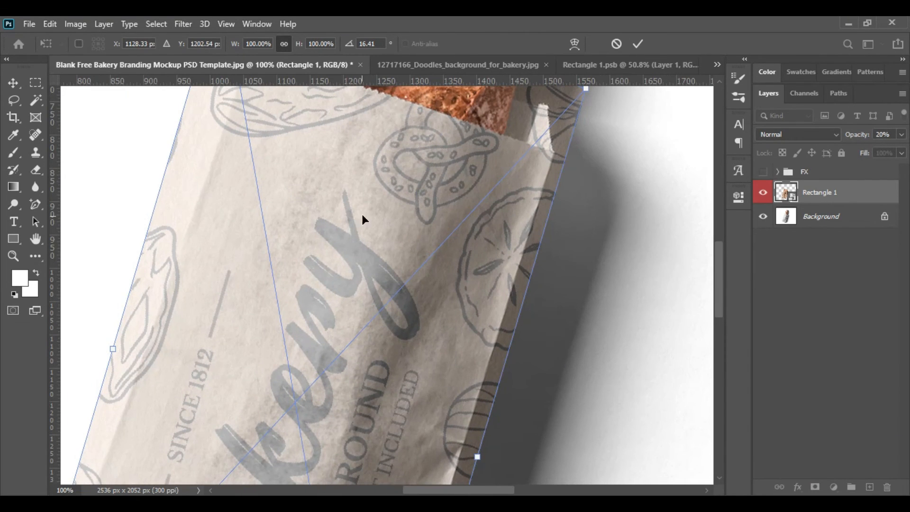
scroll(361, 217, "up", 2)
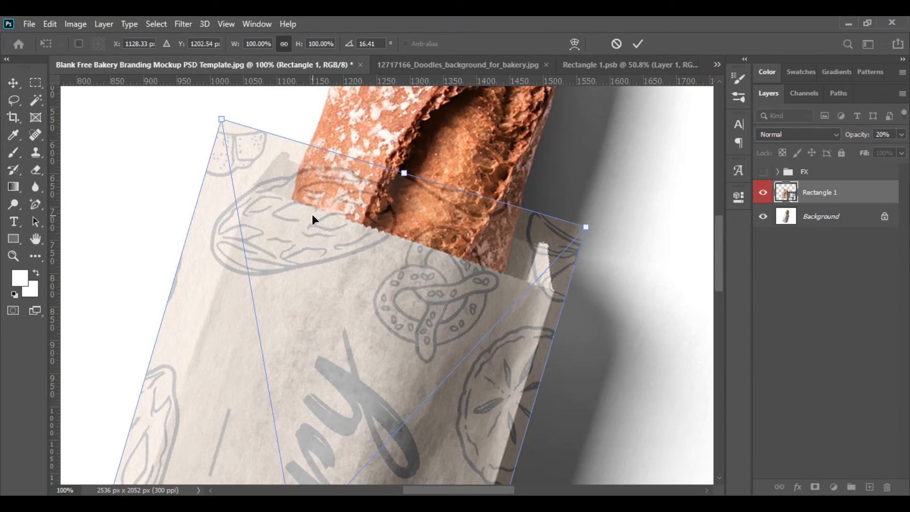
right_click(312, 220)
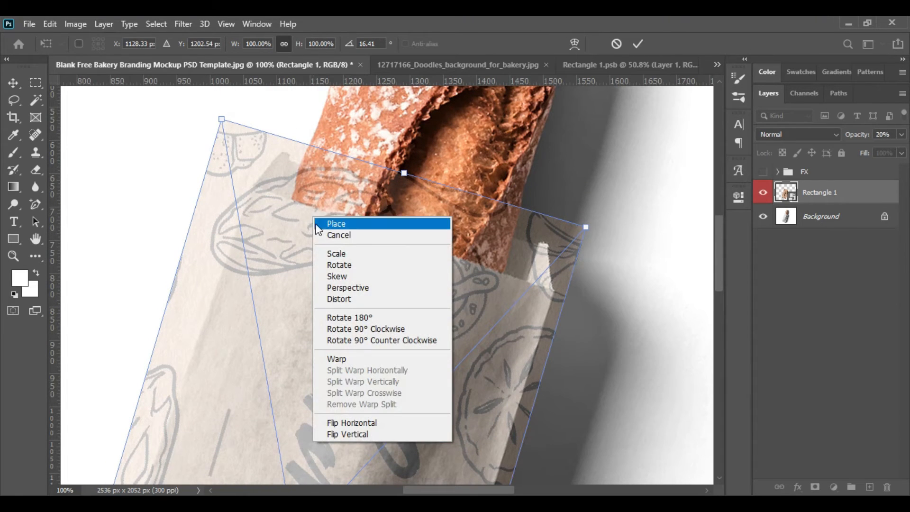
left_click(368, 300)
left_click_drag(222, 120, 260, 143)
left_click_drag(586, 228, 572, 247)
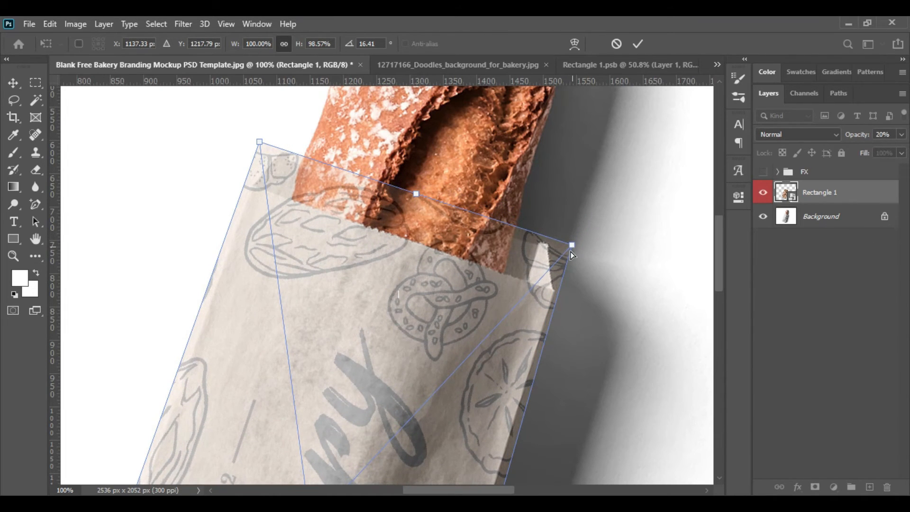
- Distort the artwork's lower corners to match the bag's bottom corners, and check the fit along its edges
scroll(428, 323, "down", 8)
scroll(431, 340, "down", 5)
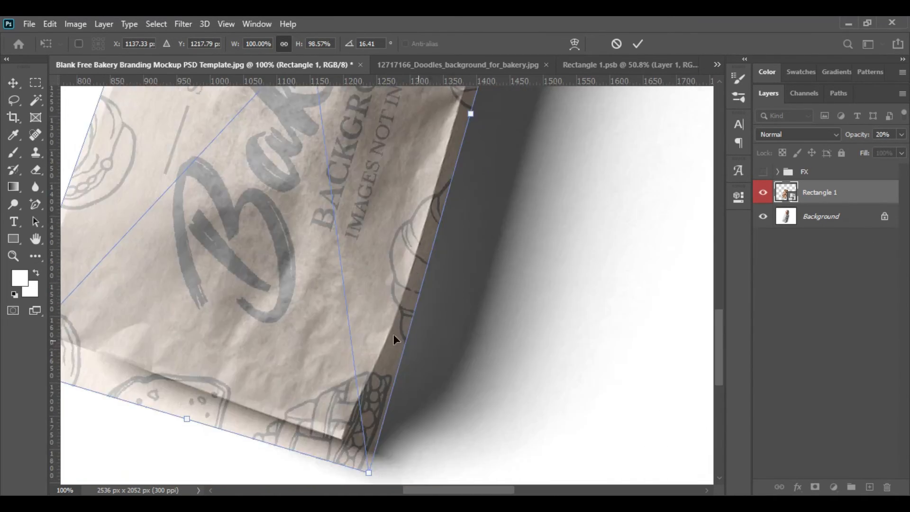
left_click_drag(369, 398, 350, 377)
left_click_drag(159, 243, 527, 301)
left_click_drag(373, 349, 383, 313)
left_click_drag(601, 159, 432, 470)
left_click_drag(503, 294, 479, 381)
left_click_drag(506, 270, 450, 398)
left_click_drag(379, 152, 381, 151)
left_click_drag(558, 342, 474, 161)
left_click_drag(497, 334, 495, 203)
left_click_drag(449, 299, 477, 226)
left_click_drag(411, 386, 433, 291)
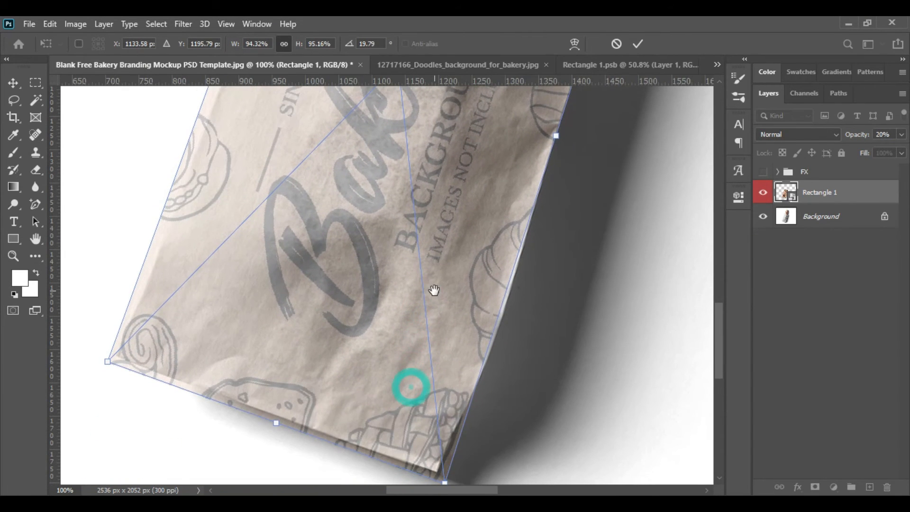
- Warp the artwork's right edge to follow the bag's curved side, apply the transform, and restore Rectangle 1 to 100% opacity
right_click(346, 211)
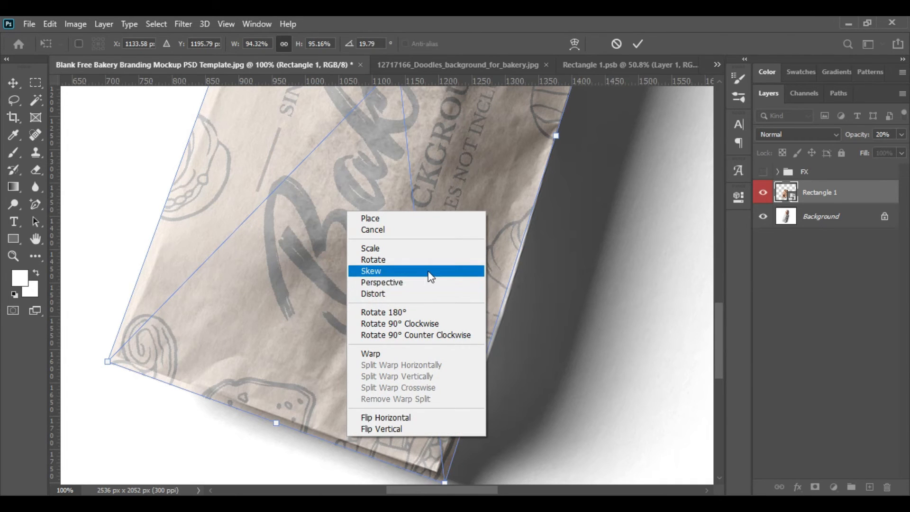
left_click(393, 356)
left_click_drag(495, 293, 501, 295)
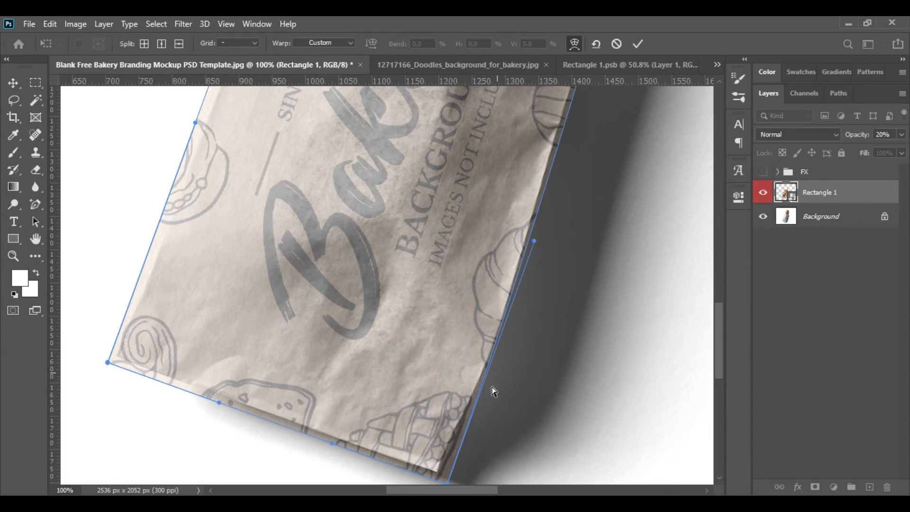
scroll(484, 331, "up", 5)
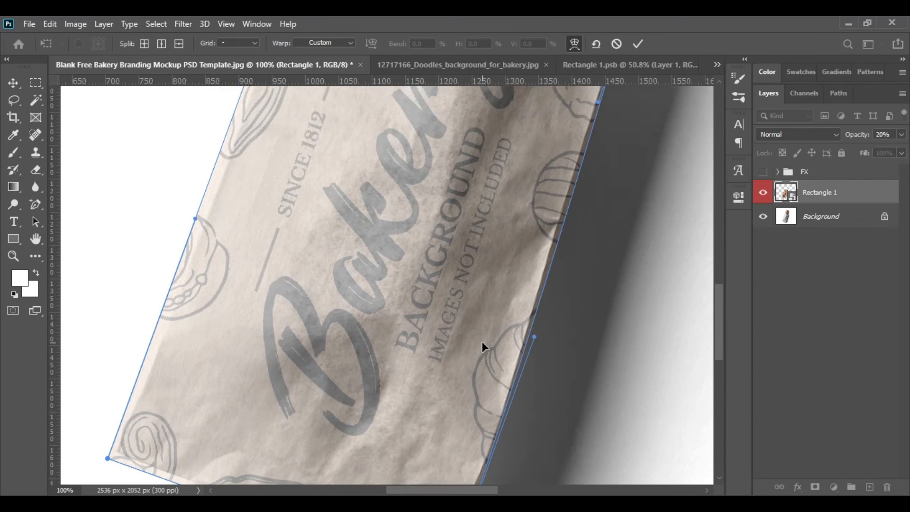
left_click_drag(498, 412, 501, 411)
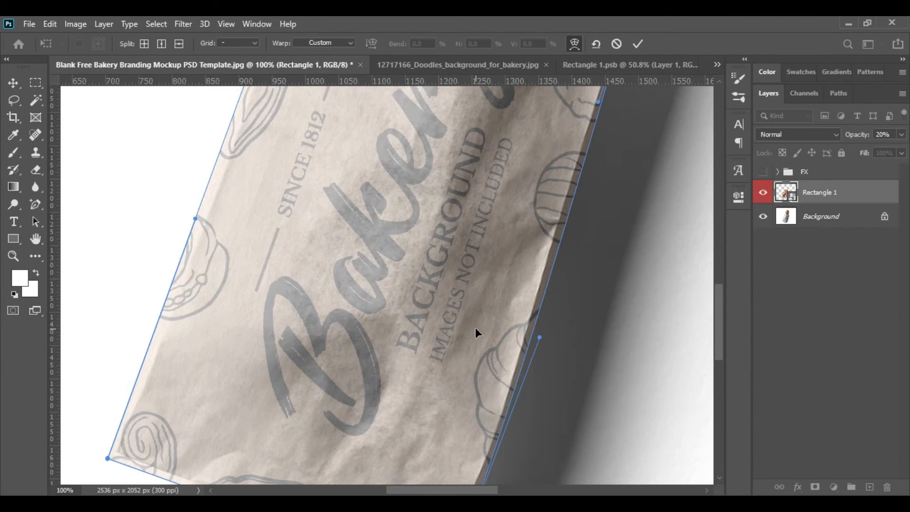
scroll(475, 327, "up", 4)
scroll(475, 328, "up", 9)
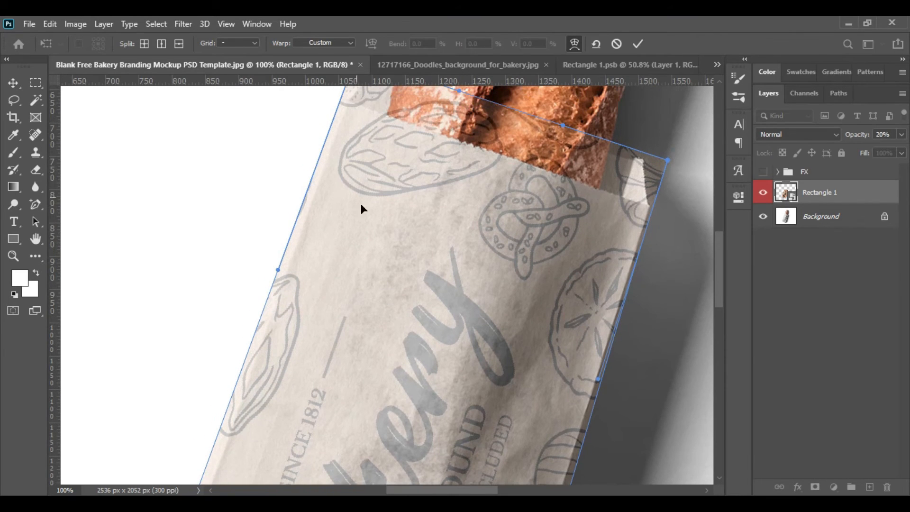
scroll(365, 156, "up", 4)
scroll(307, 368, "down", 14)
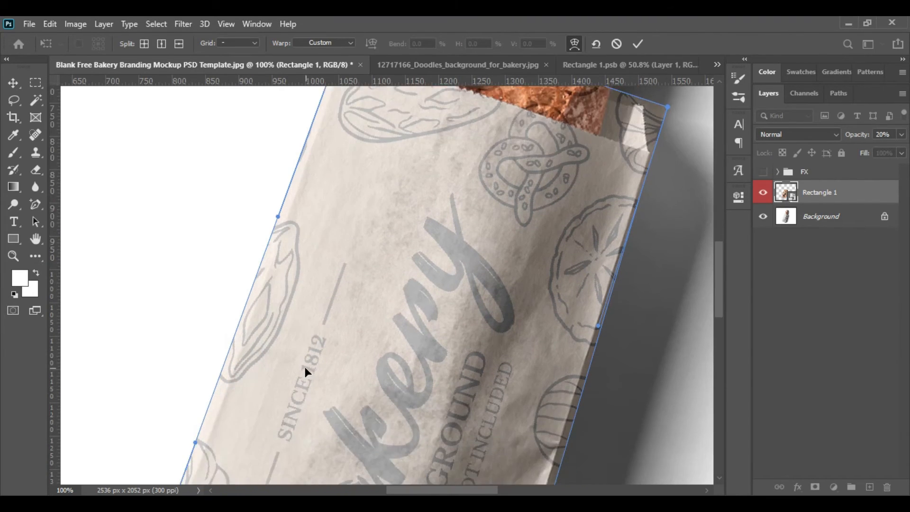
scroll(276, 386, "down", 7)
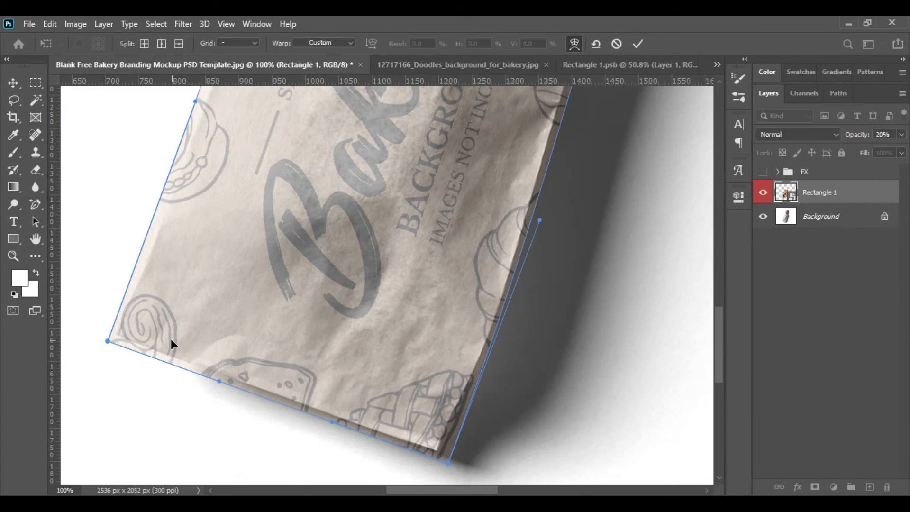
left_click(636, 43)
key("ctrl")
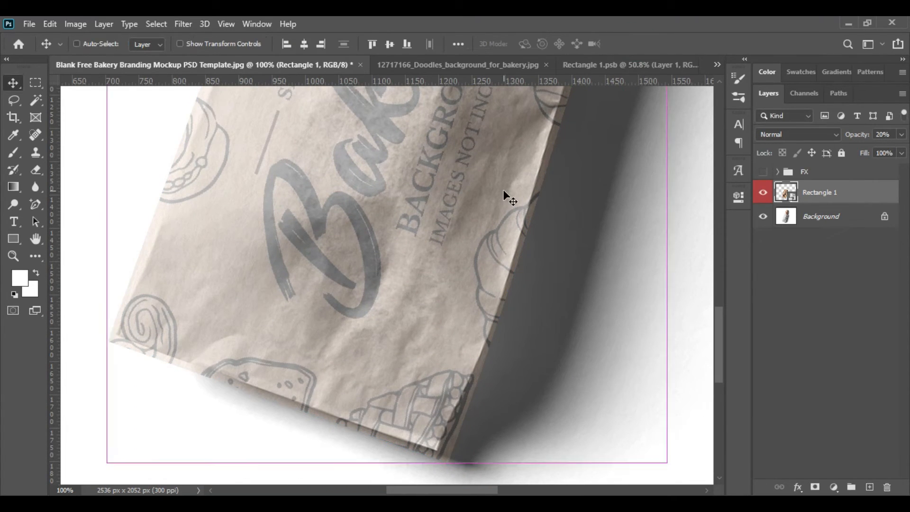
key("ctrl+0")
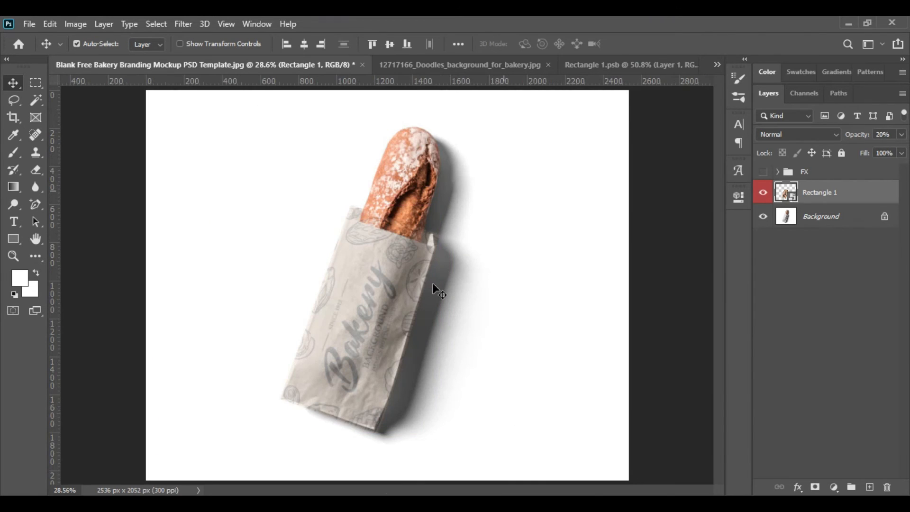
left_click_drag(851, 139, 908, 137)
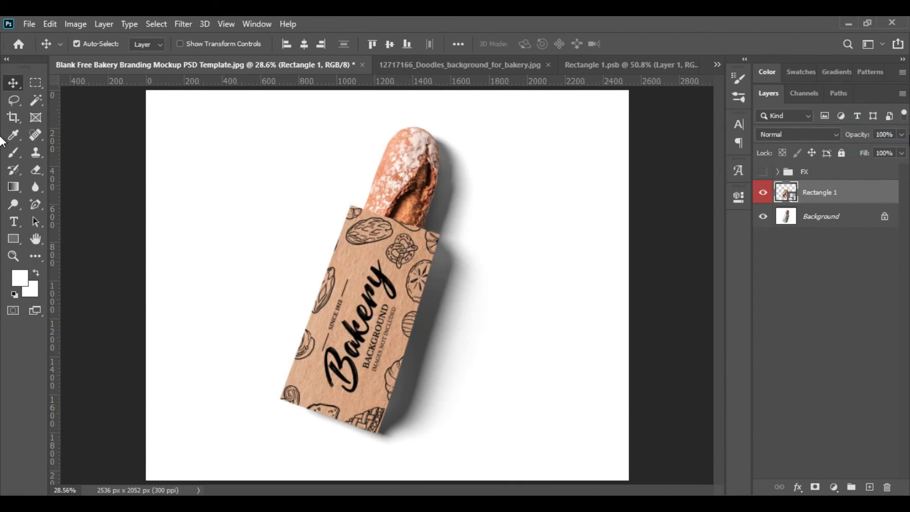
- Mask the Rectangle 1 layer to the bag's shape using a selection loaded from Layer 1 in the FX group
left_click(777, 172)
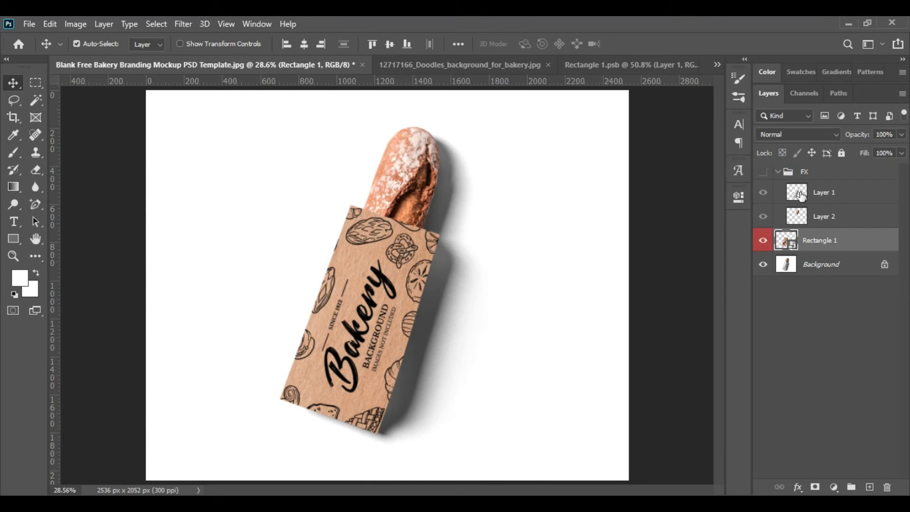
left_click(841, 193)
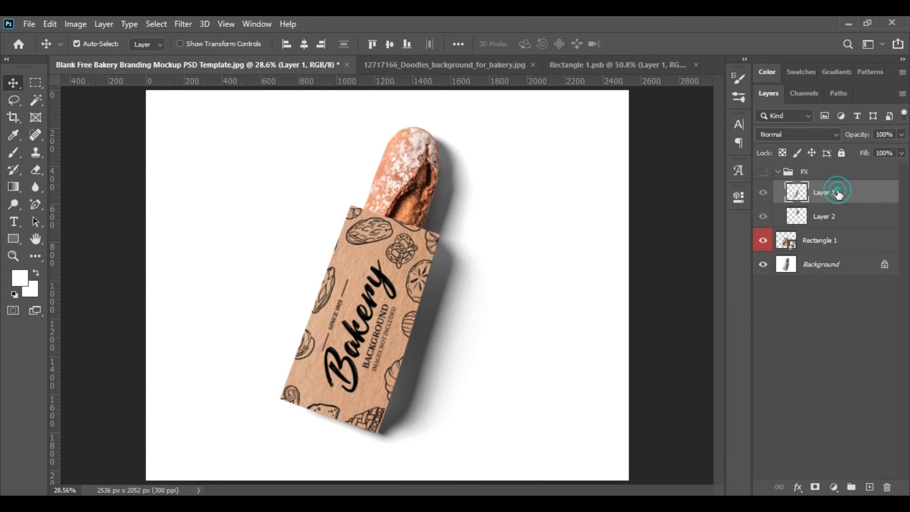
key("ctrl")
left_click(798, 194, "ctrl")
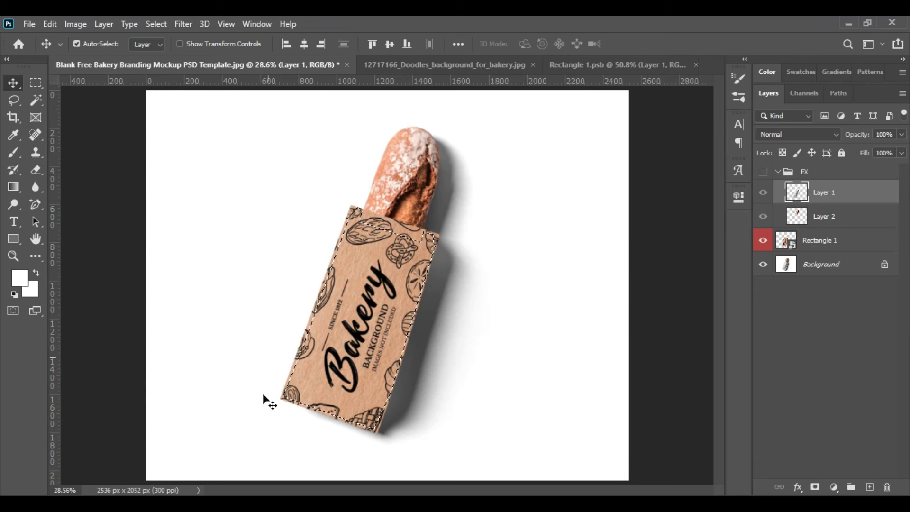
left_click(778, 171)
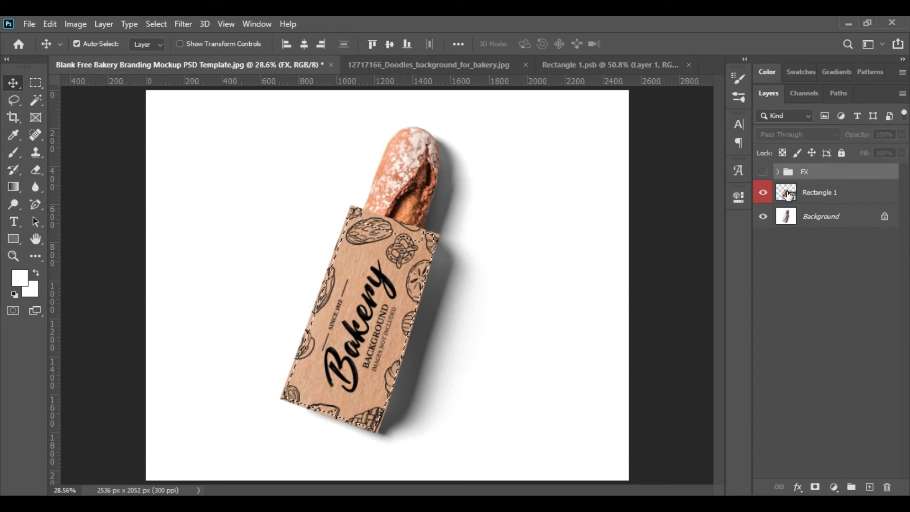
left_click(855, 200)
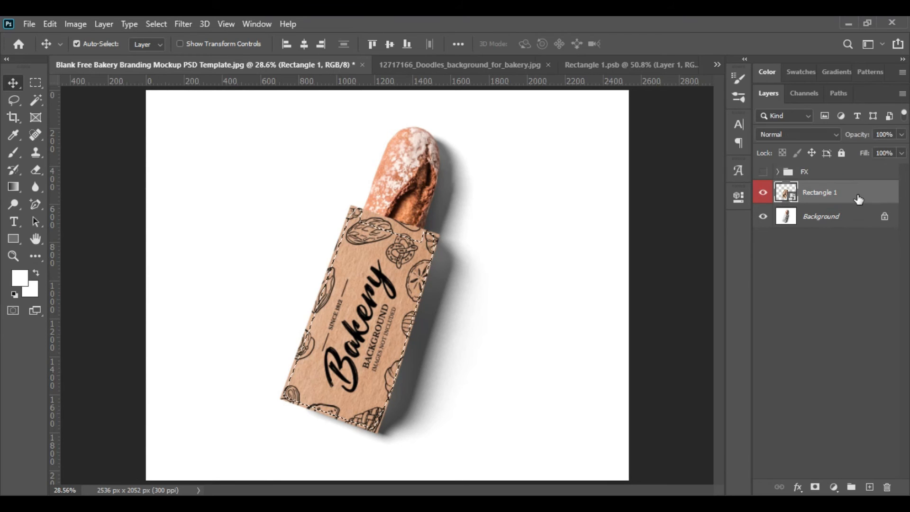
left_click(815, 487)
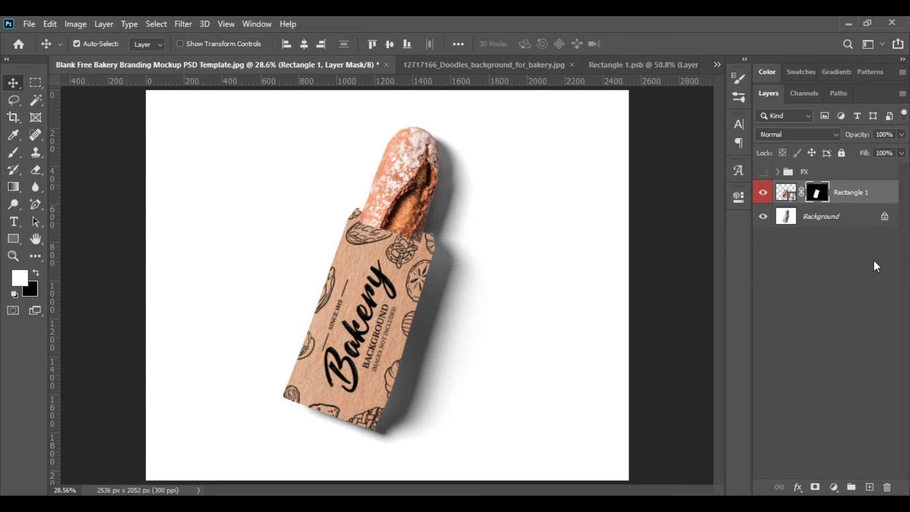
left_click(812, 254)
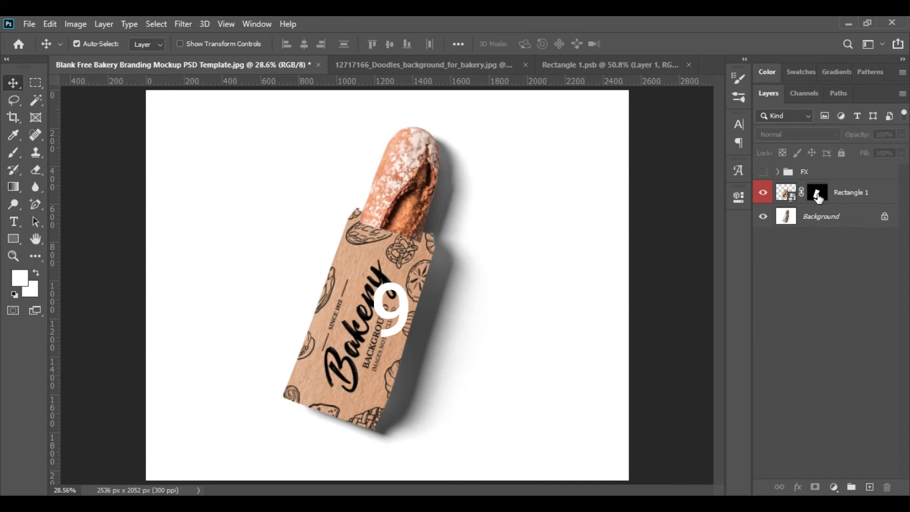
- Copy the bag area from Background using Rectangle 1's mask as the selection, move the copy above Rectangle 1, and duplicate it twice
key("ctrl")
left_click(817, 193, "ctrl")
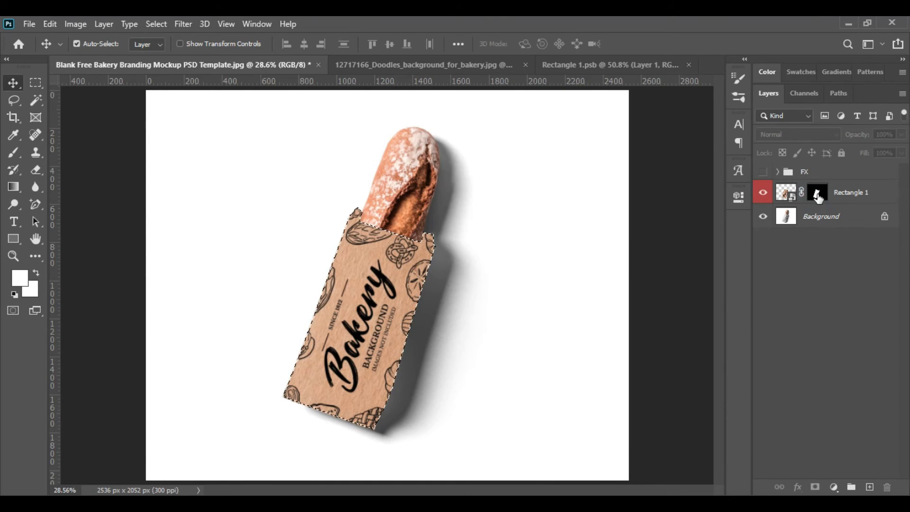
left_click(821, 217)
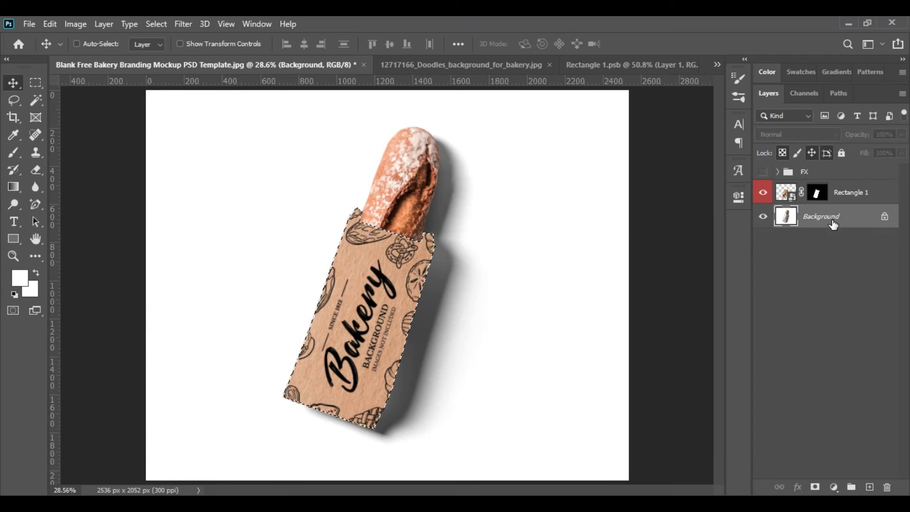
key("ctrl+j")
left_click_drag(830, 219, 832, 187)
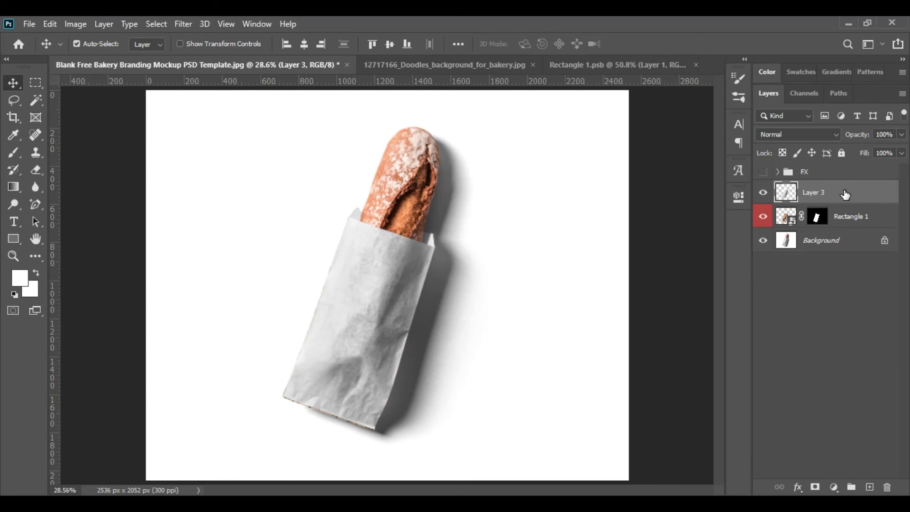
key("ctrl+j")
key("ctrl+j")
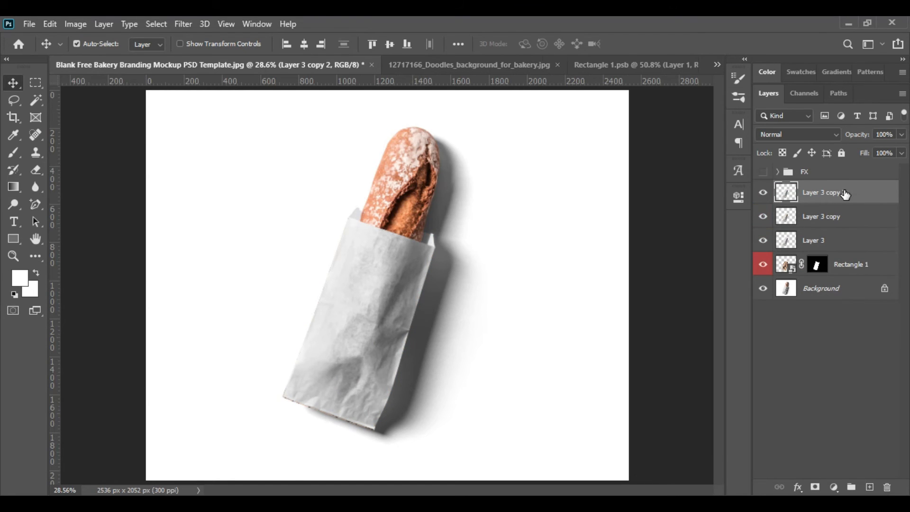
- Rename the three bag copies above Rectangle 1, from lowest to highest, as Shadow, Midtone and Light
double_click(819, 241)
type("Shadow")
key("Return")
double_click(833, 218)
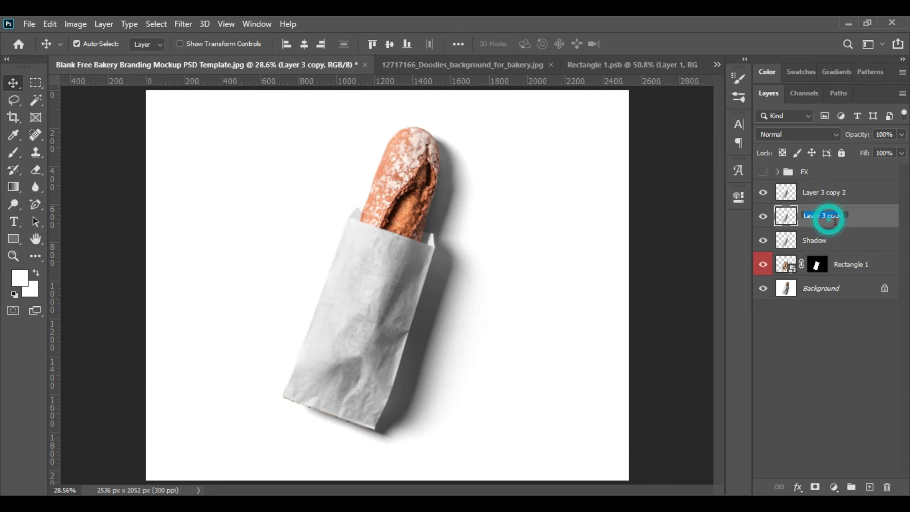
type("Midtone")
key("Return")
double_click(829, 193)
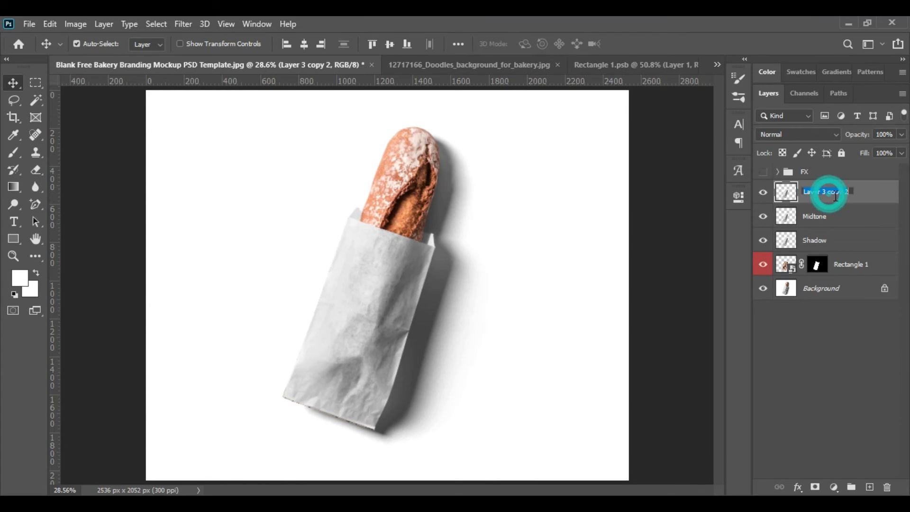
type("L")
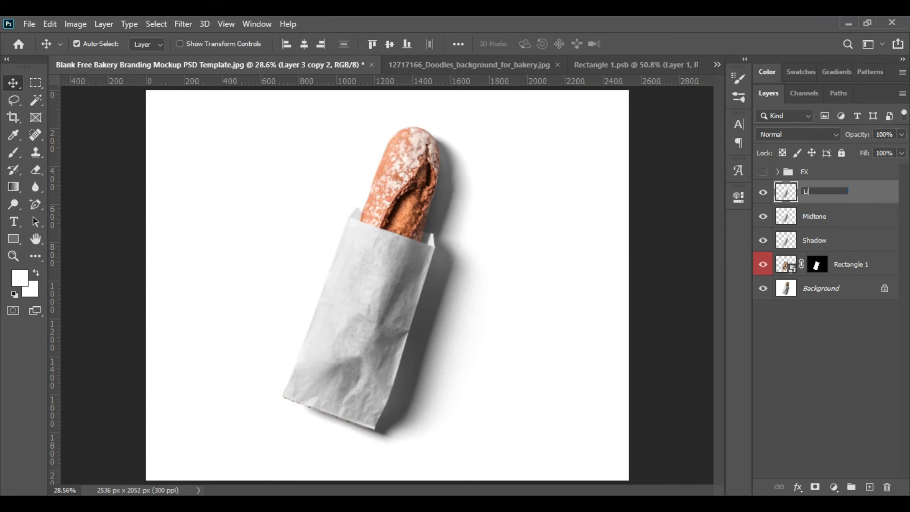
type("ight")
key("Return")
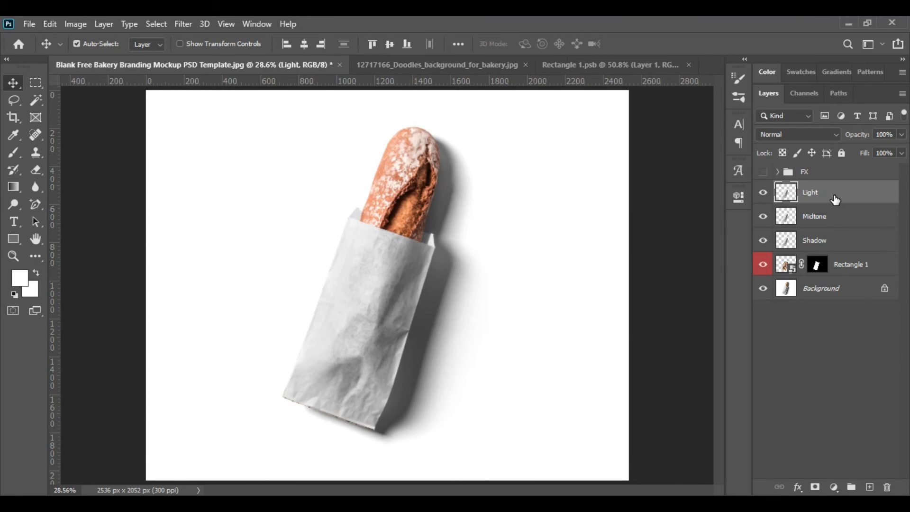
- Hide the Light and Midtone layers and set the Shadow layer's blend mode to Multiply
left_click(763, 194)
left_click(763, 216)
left_click(818, 243)
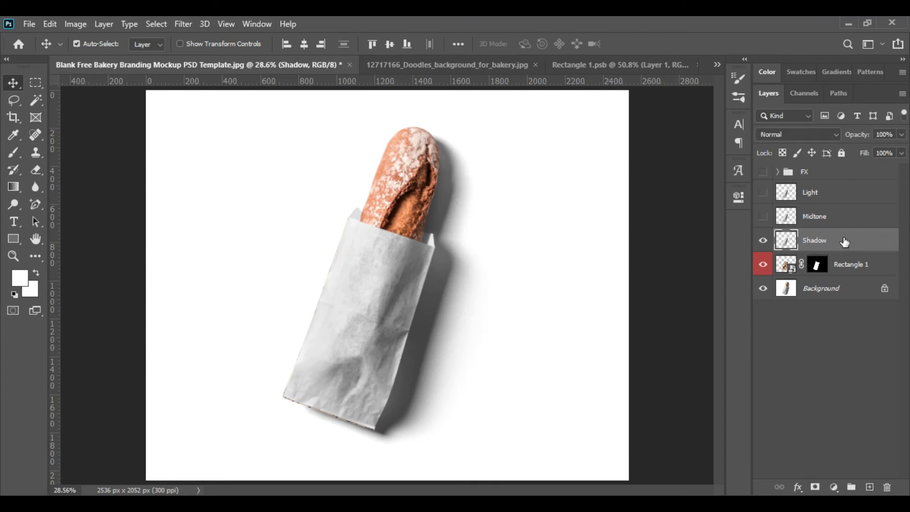
left_click(799, 135)
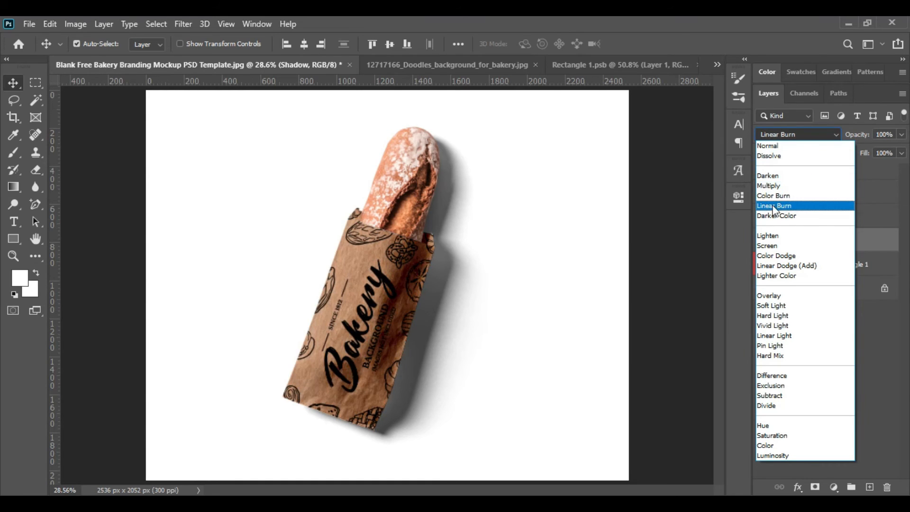
left_click(787, 187)
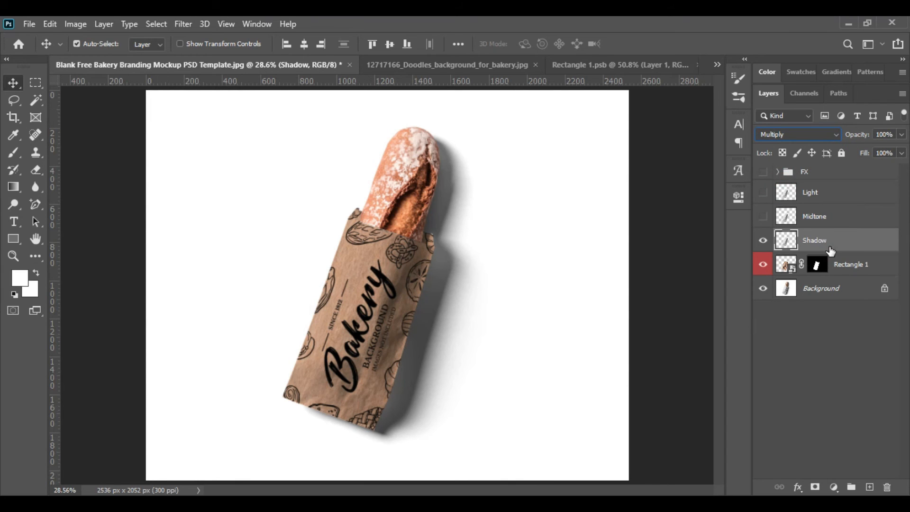
- Show the Midtone layer and set its blend mode to Linear Dodge (Add)
left_click(763, 216)
left_click(838, 219)
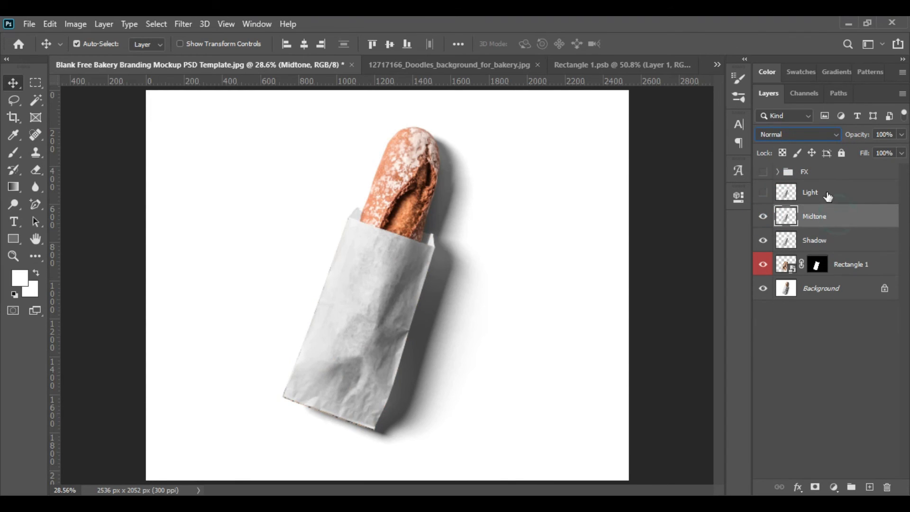
left_click(815, 132)
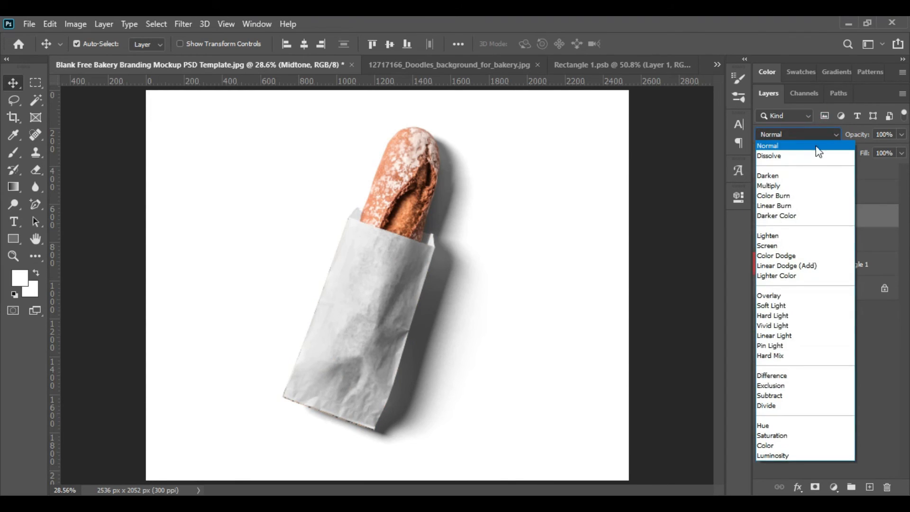
left_click(826, 268)
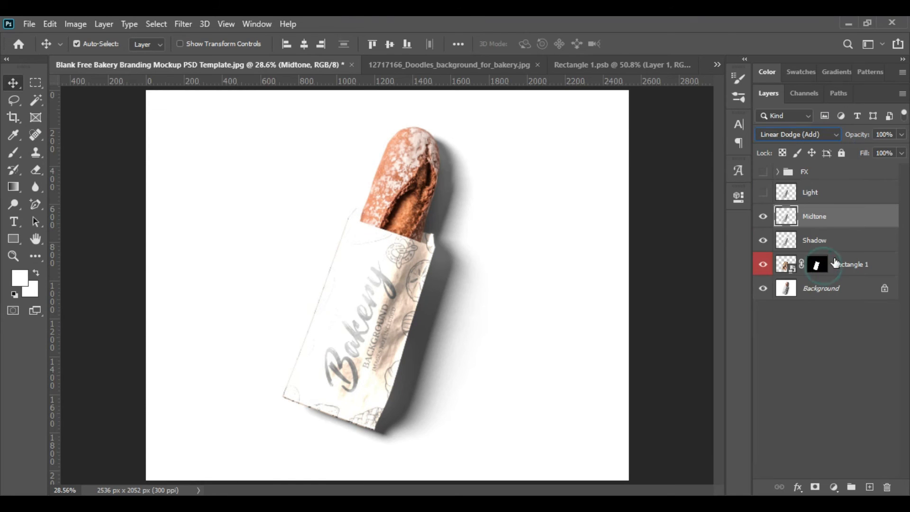
- Apply Levels to the Midtone layer with input black at 201 and output white at 84
left_click(81, 24)
mouse_move(102, 61)
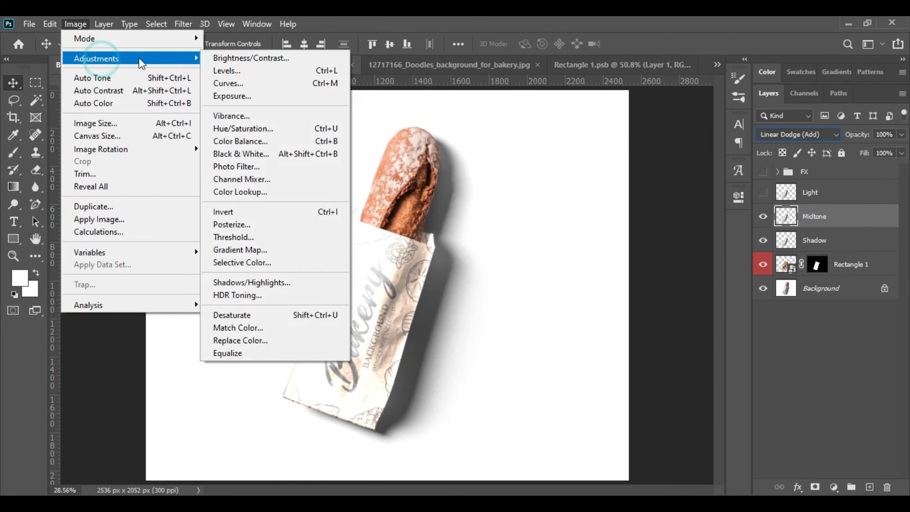
left_click(243, 70)
left_click_drag(490, 234, 621, 232)
left_click_drag(658, 290, 545, 290)
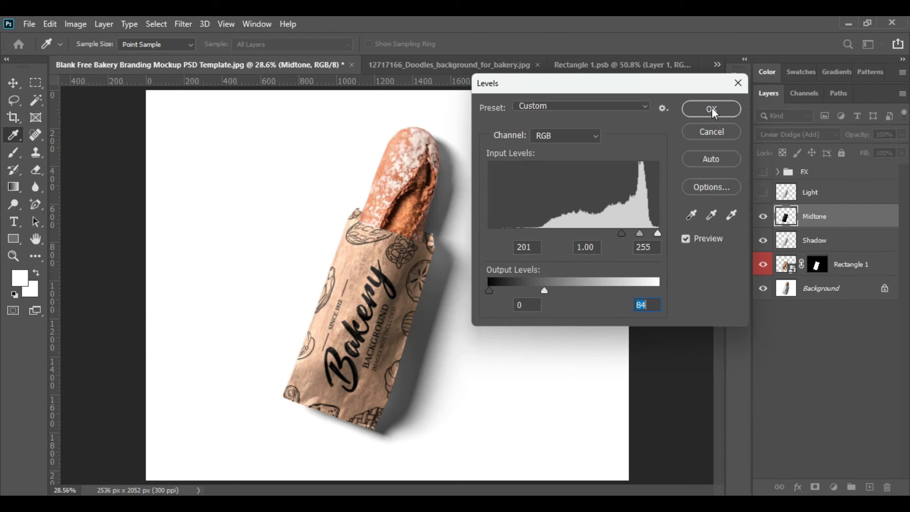
left_click(723, 109)
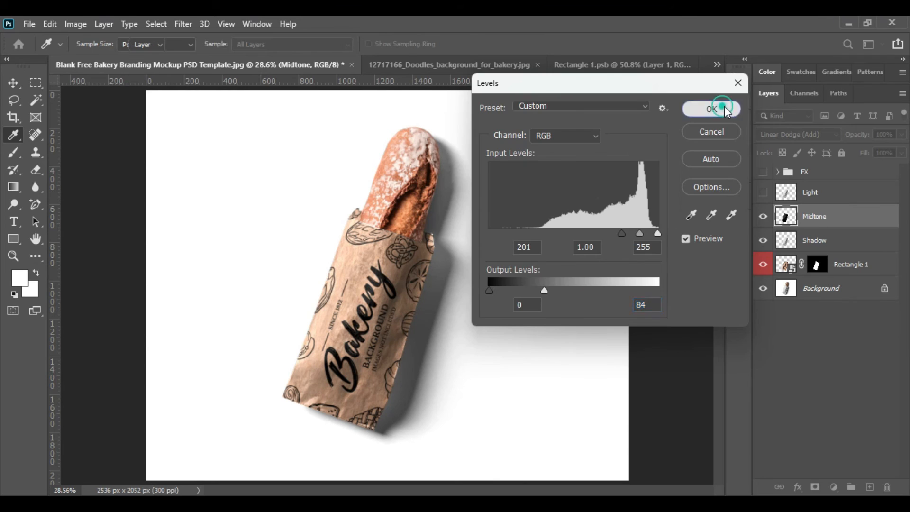
- Show the Light layer and set its blend mode to Screen
left_click(762, 192)
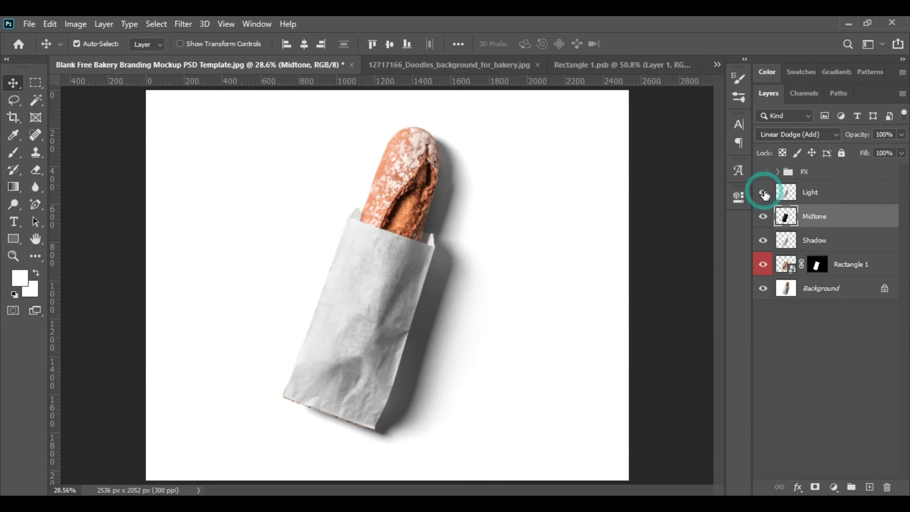
left_click(814, 194)
left_click(806, 131)
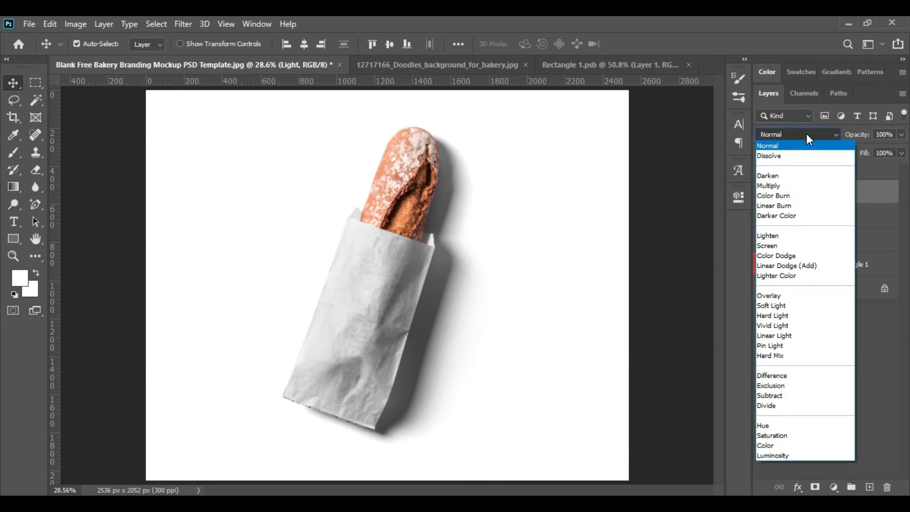
left_click(777, 246)
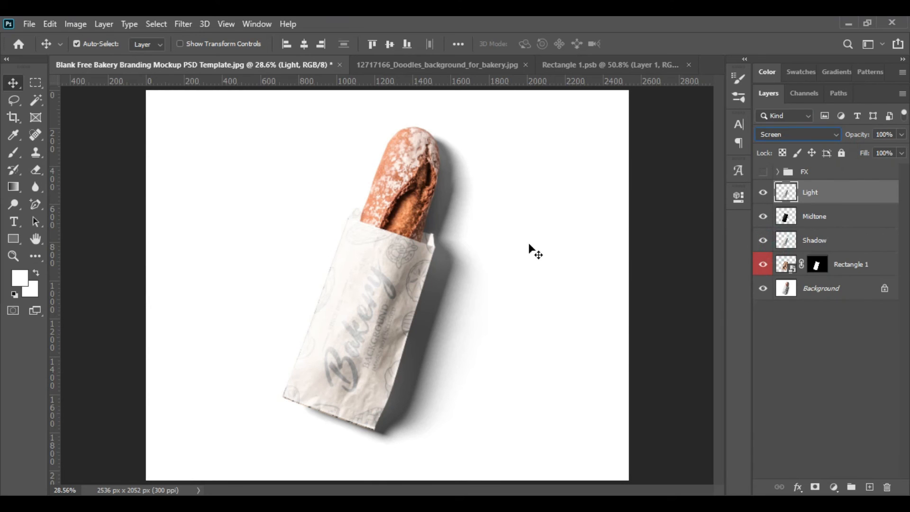
- Apply Levels to the Light layer with input black at 227 and output white at 204
left_click(52, 22)
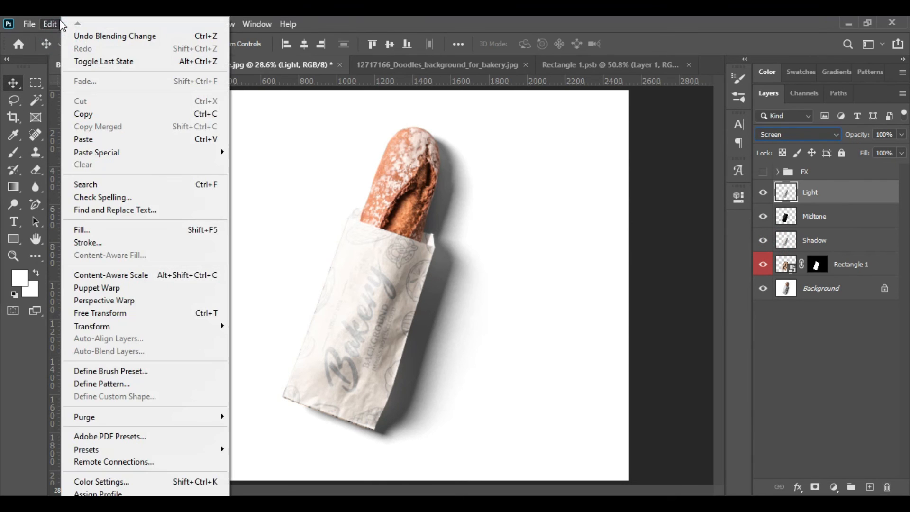
left_click(53, 22)
left_click(72, 20)
mouse_move(98, 57)
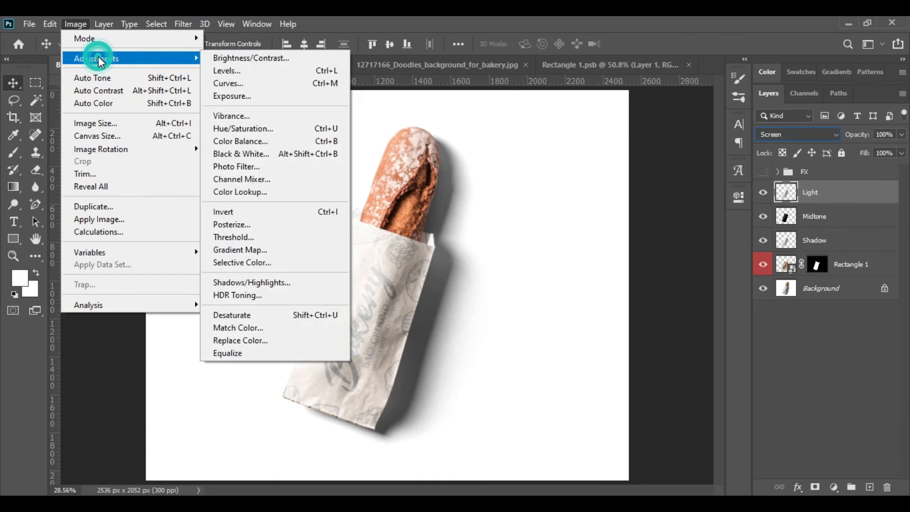
left_click(270, 71)
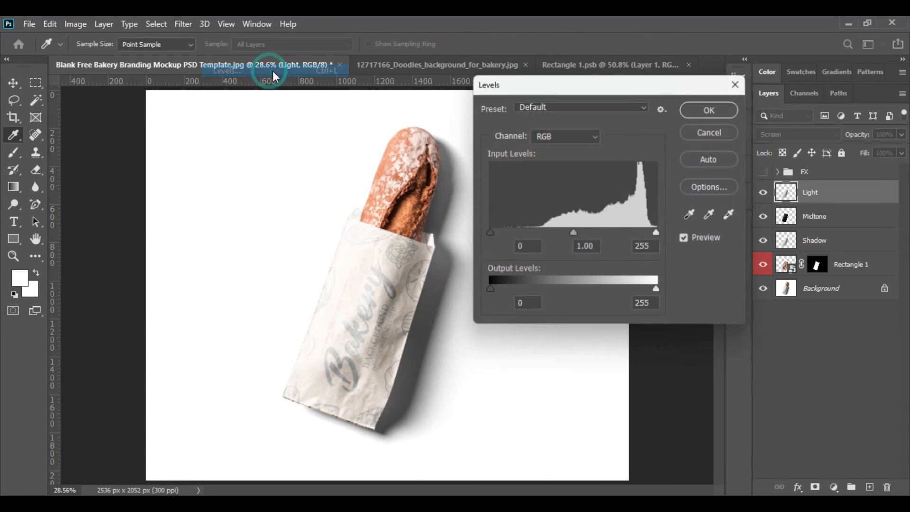
left_click_drag(489, 233, 639, 230)
left_click_drag(656, 291, 621, 289)
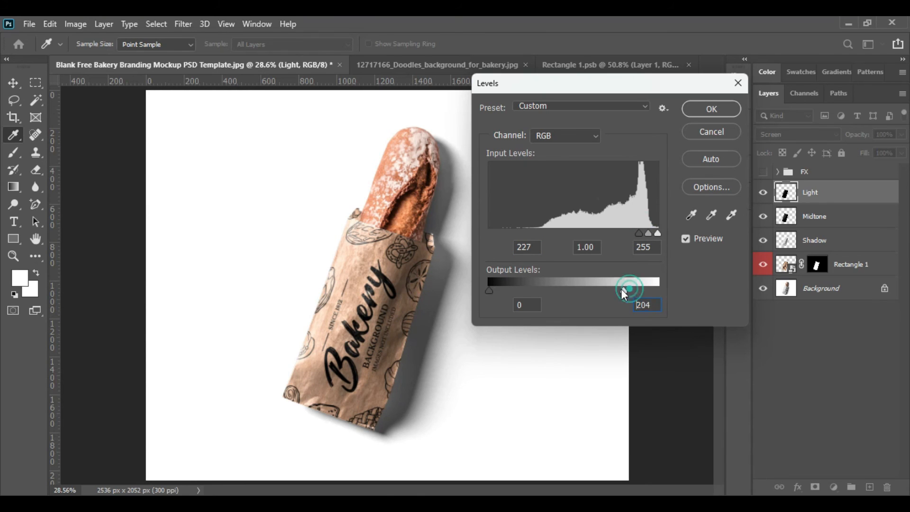
left_click(711, 107)
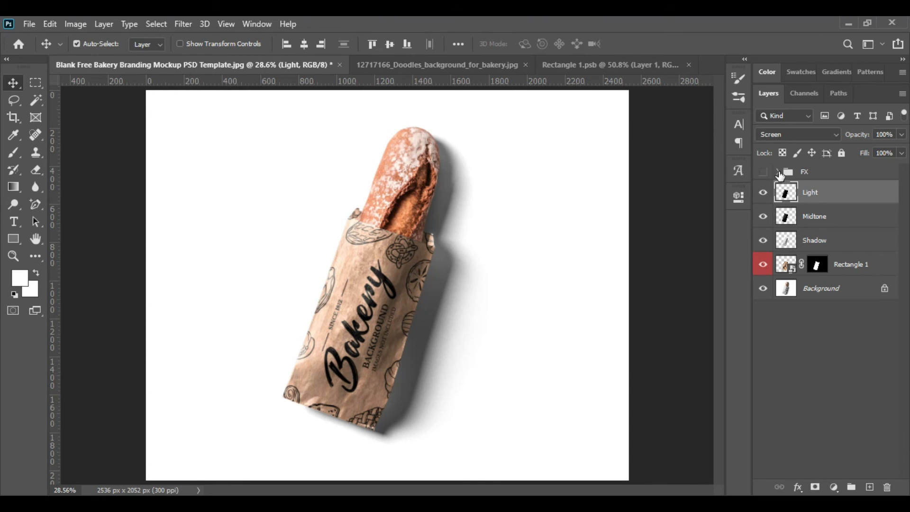
- Show the FX group with its Layer 1 hidden, and collapse the group
left_click(778, 172)
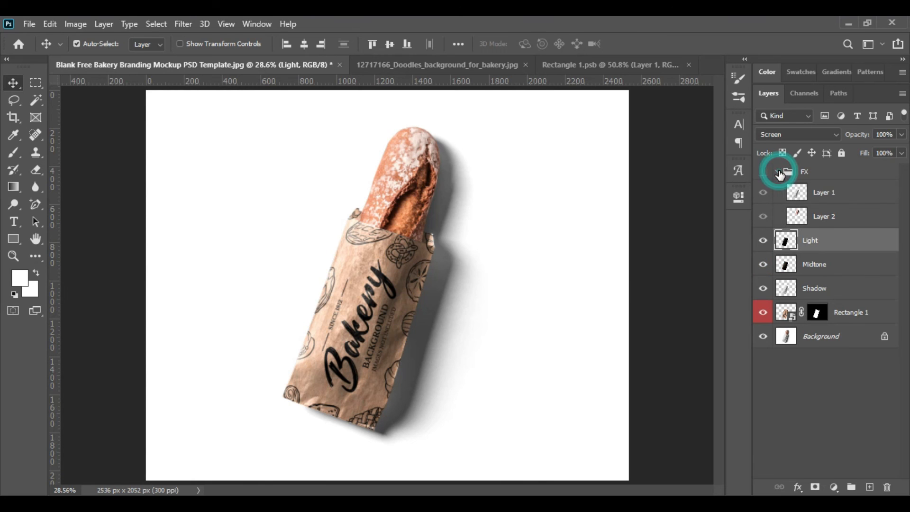
left_click(763, 172)
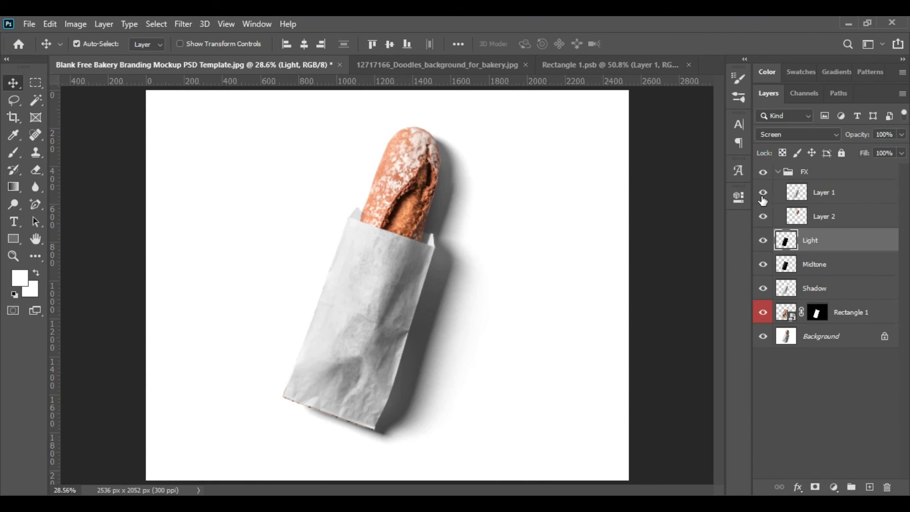
left_click(763, 192)
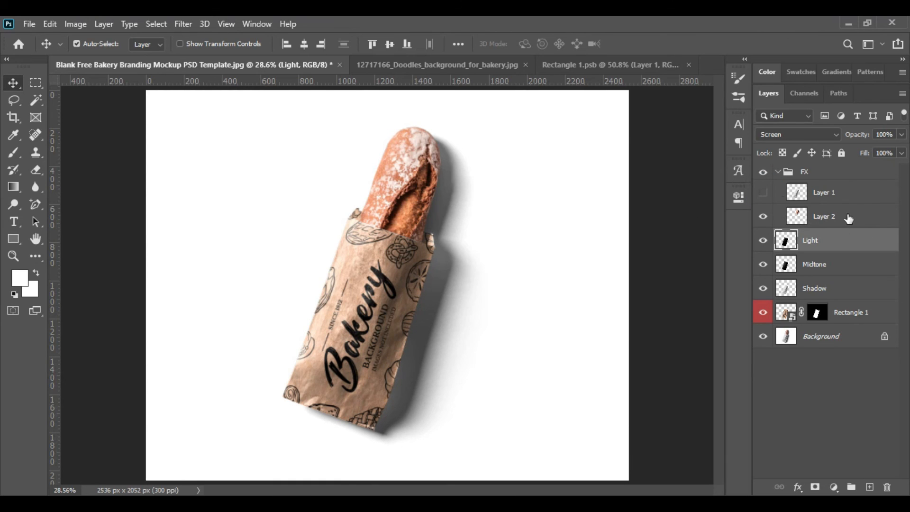
left_click(778, 172)
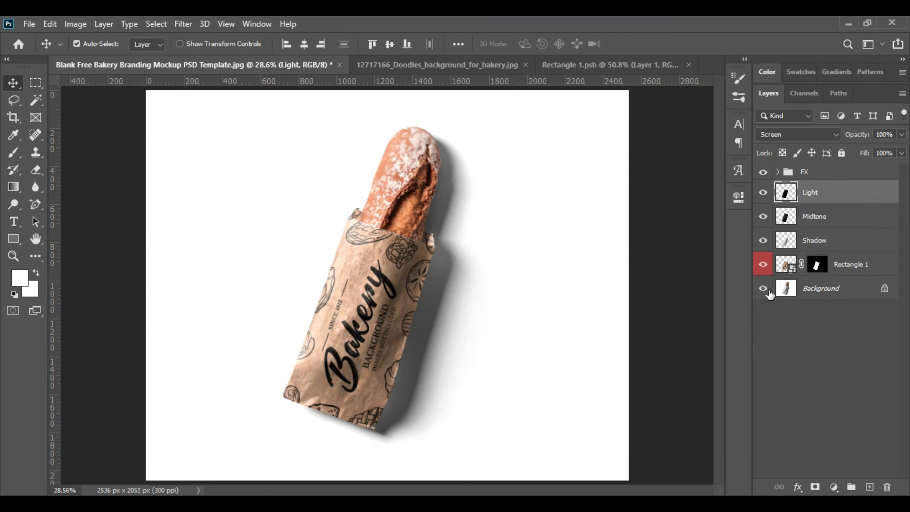
- Add a solid color fill layer above Background in light yellow, ffe292
left_click(826, 291)
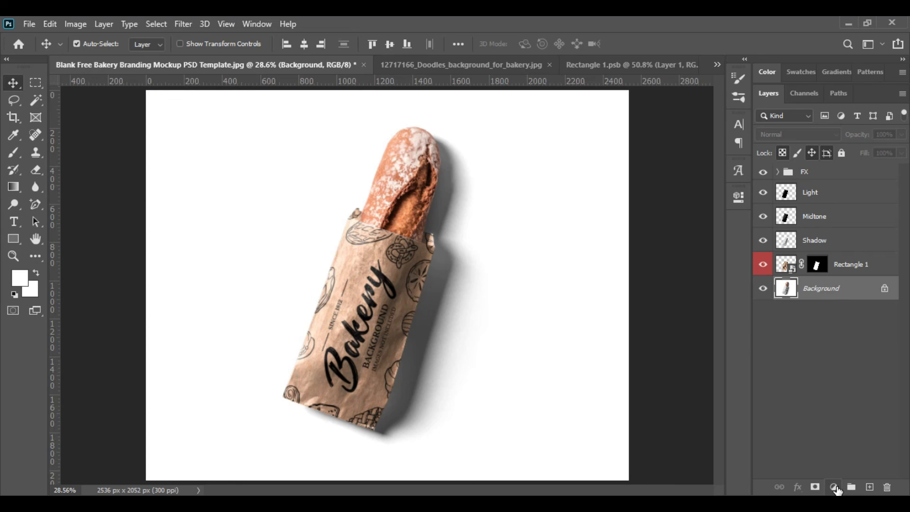
left_click(834, 487)
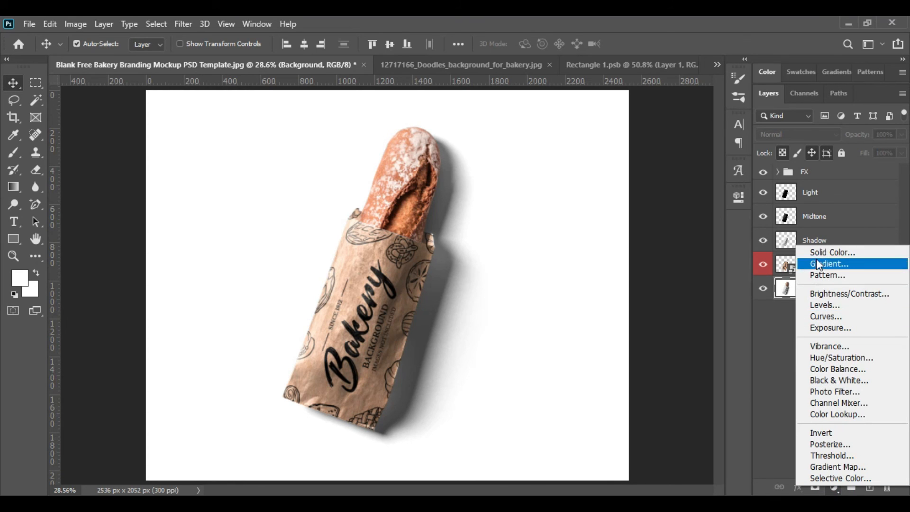
left_click(838, 258)
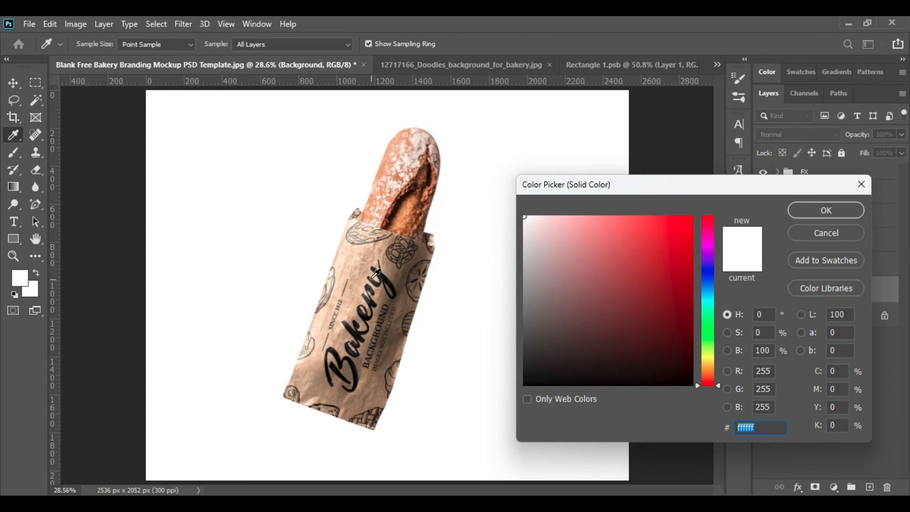
left_click(374, 254)
left_click_drag(591, 256, 595, 216)
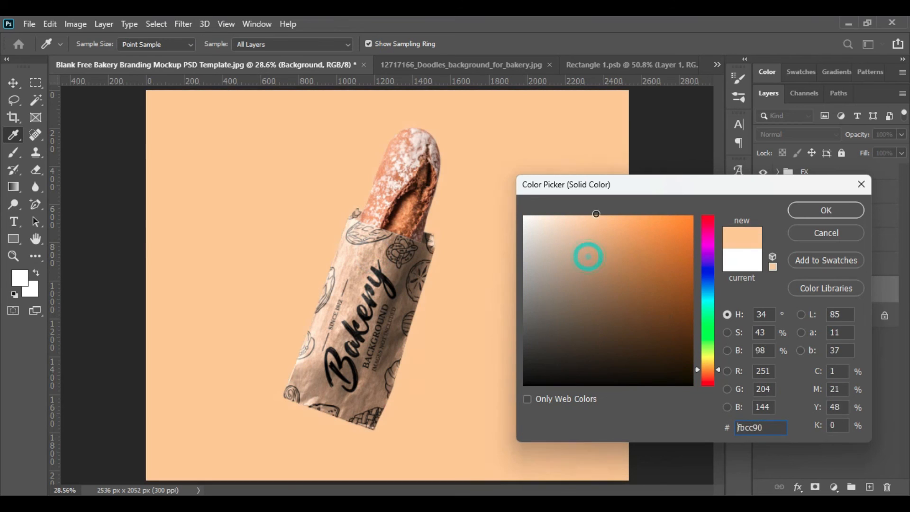
left_click_drag(710, 372, 710, 365)
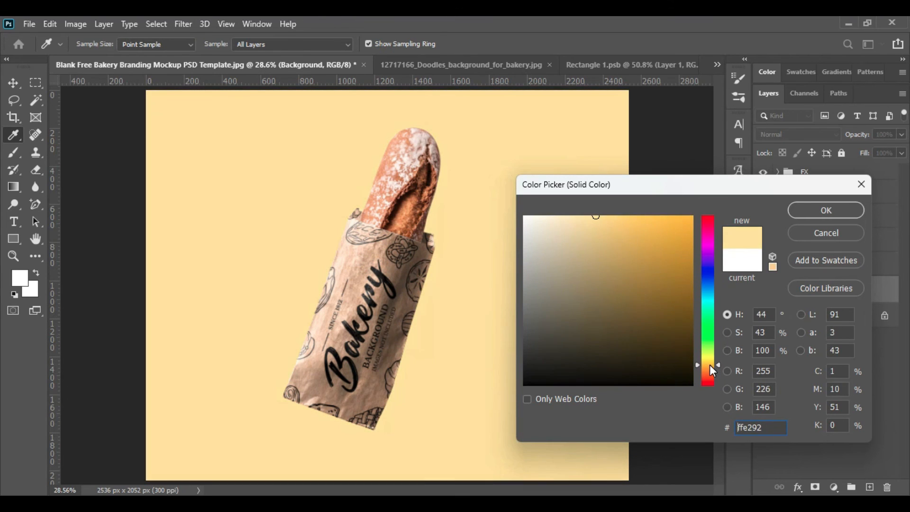
left_click(829, 209)
- Label the color fill layer red and set its blend mode to Linear Burn
right_click(879, 289)
left_click(728, 463)
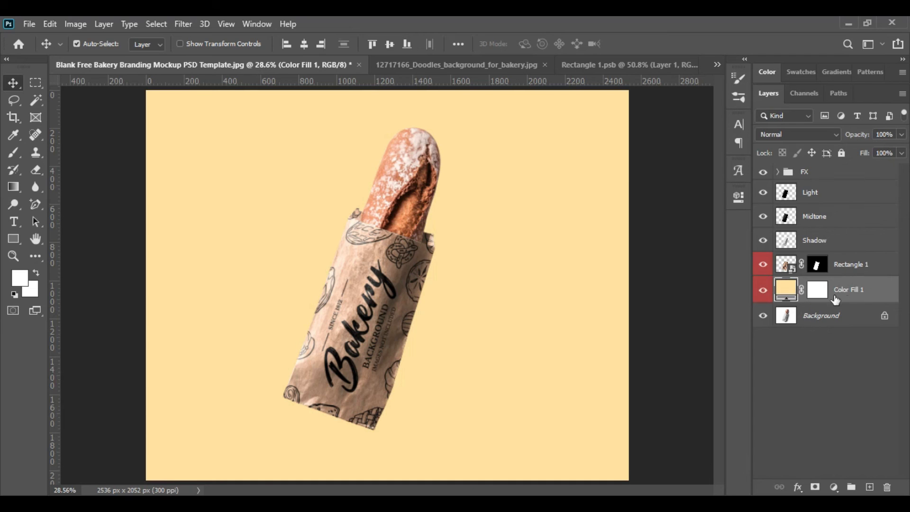
left_click(802, 134)
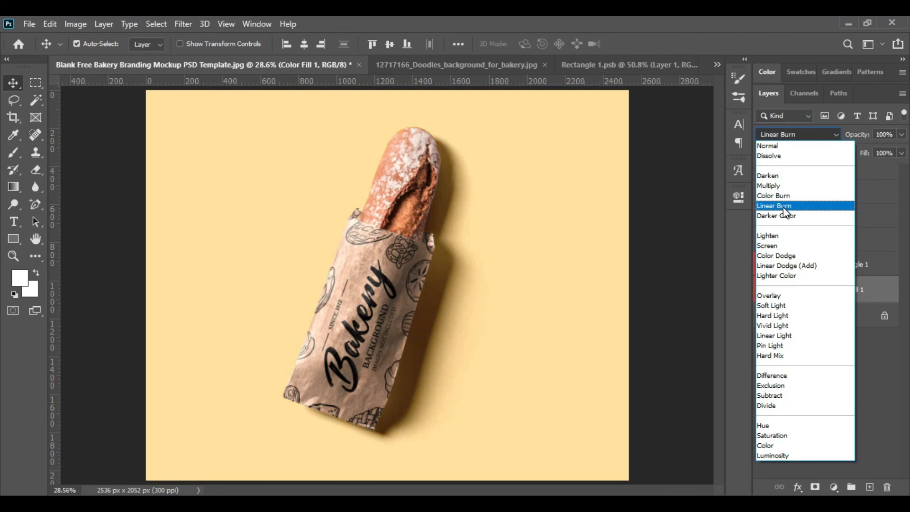
left_click(785, 209)
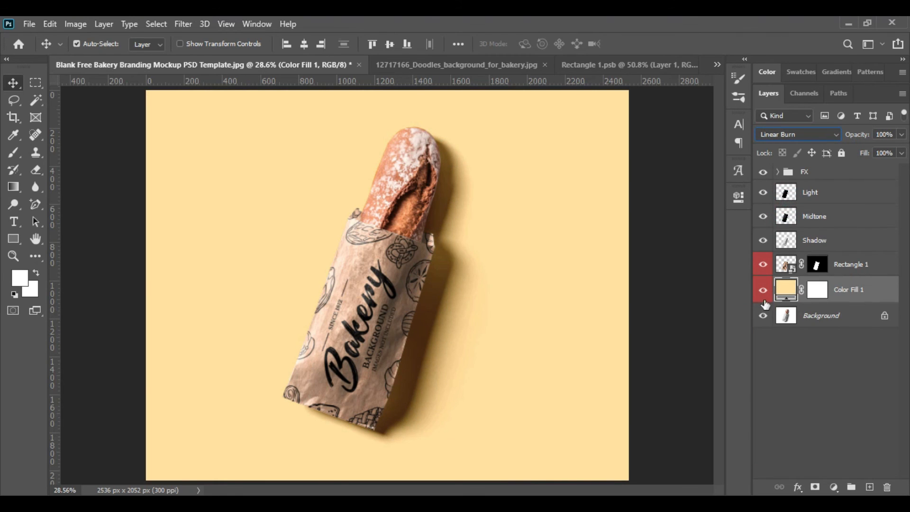
left_click(810, 371)
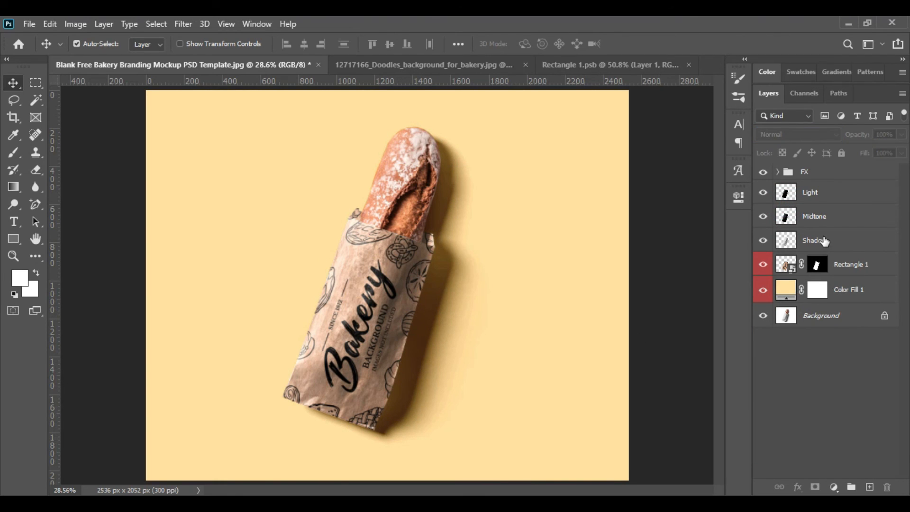
- Group the Light, Midtone and Shadow layers together
left_click(830, 194)
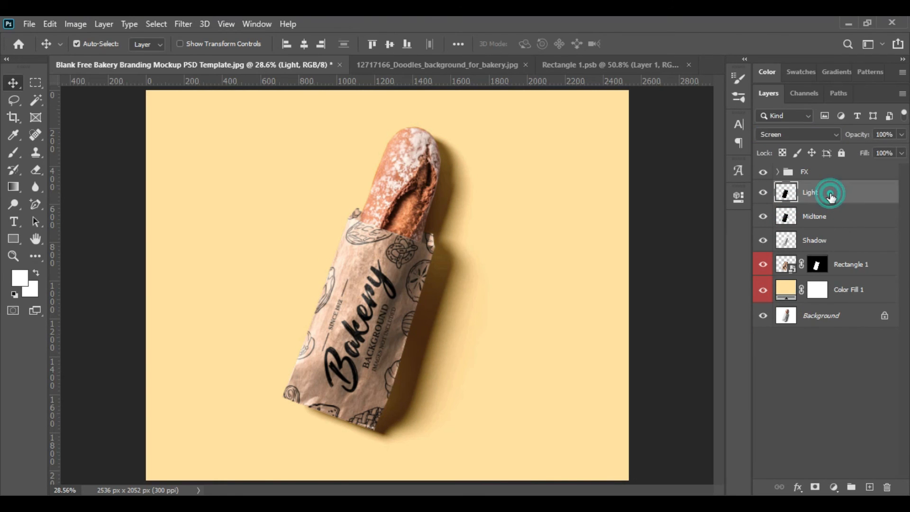
left_click(831, 240, "shift")
left_click_drag(830, 240, 847, 485)
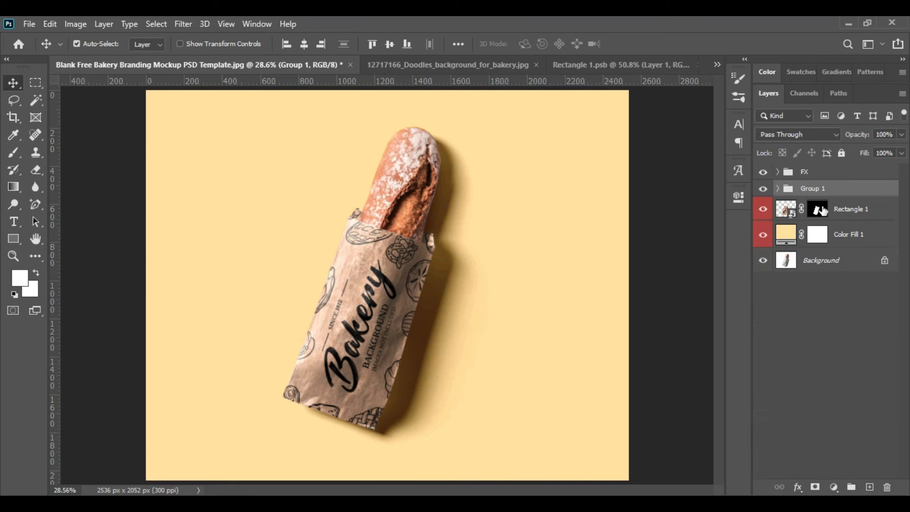
- Check the contents of the FX group holding Layer 1 and Layer 2, and rename that group as Object
left_click(777, 173)
left_click(800, 176)
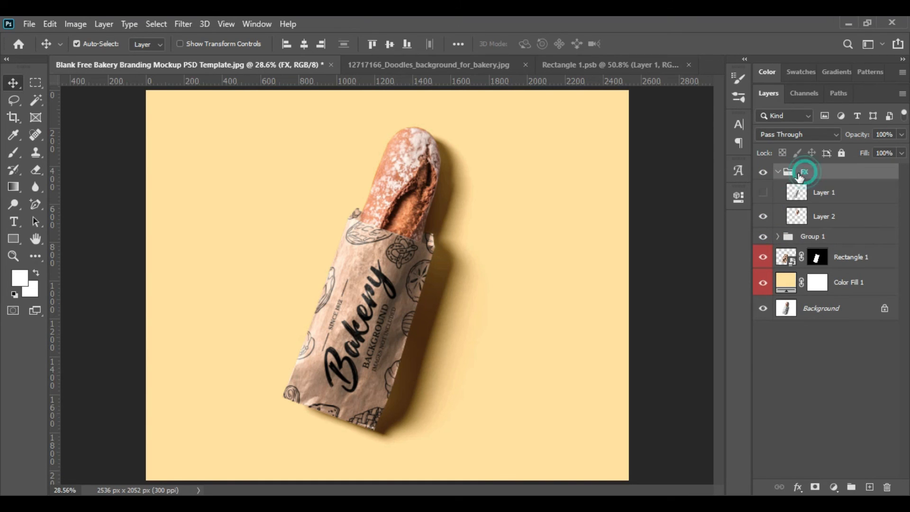
left_click(777, 172)
double_click(804, 171)
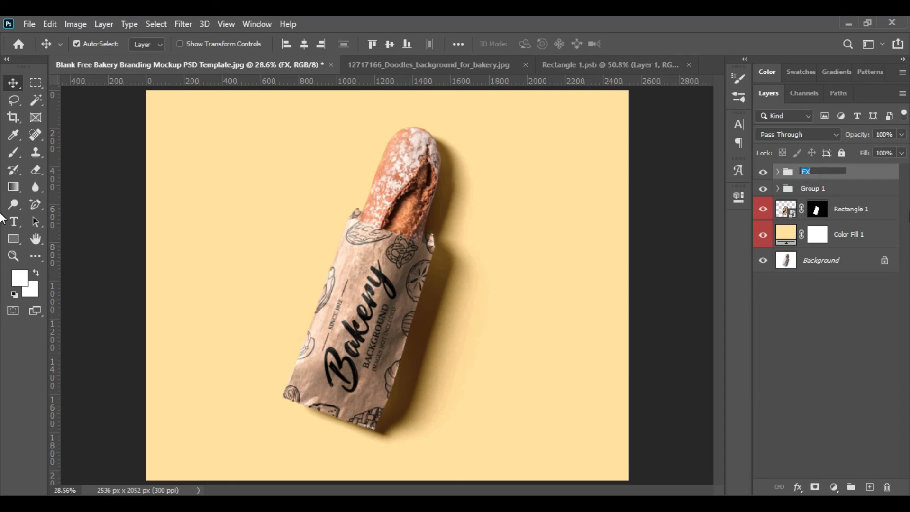
type("Oject")
key("Return")
key("i")
key("d")
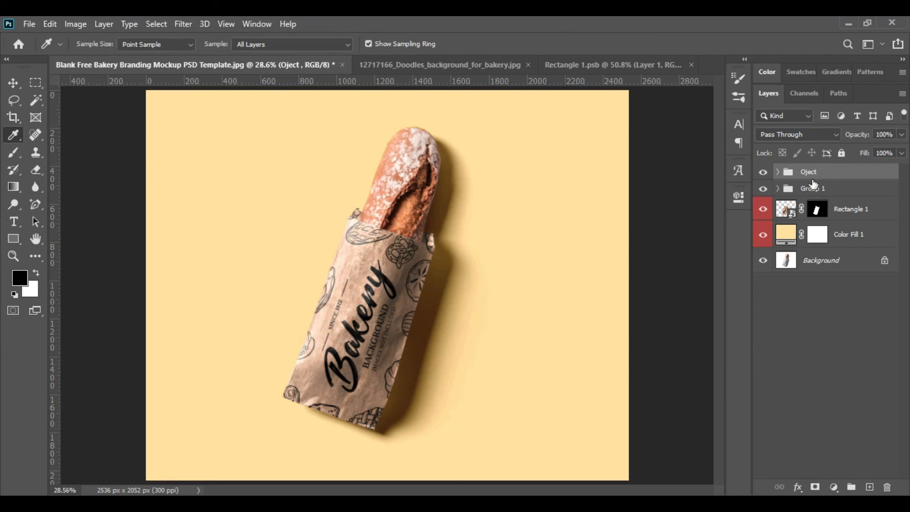
double_click(813, 176)
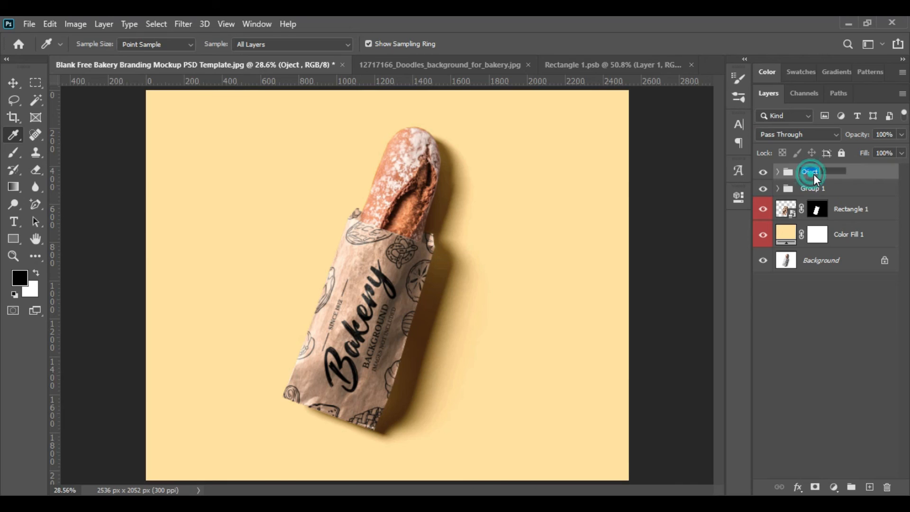
type("Object")
key("Return")
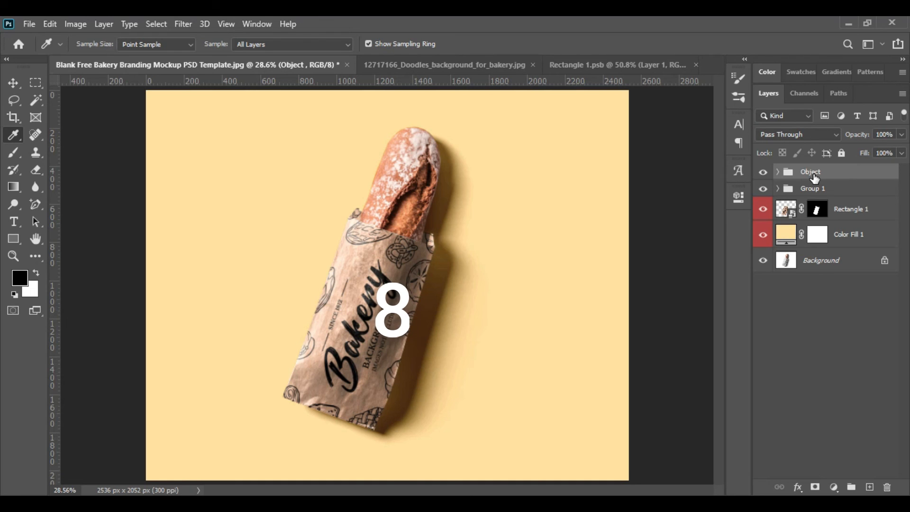
- Rename the group holding the Light, Midtone and Shadow layers as FX, deselect all layers and return to the Move tool
left_click(816, 189)
left_click(763, 189)
left_click(763, 189)
left_click(778, 189)
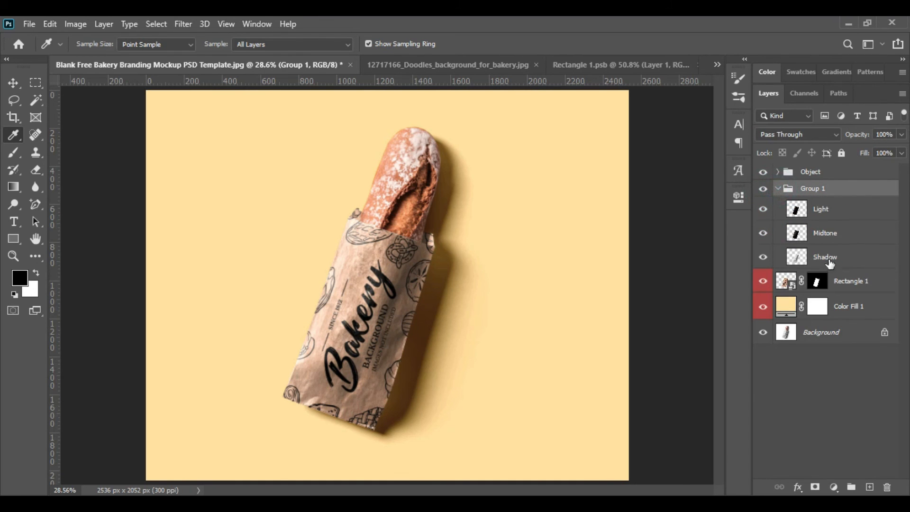
left_click(777, 189)
double_click(813, 189)
type("FX")
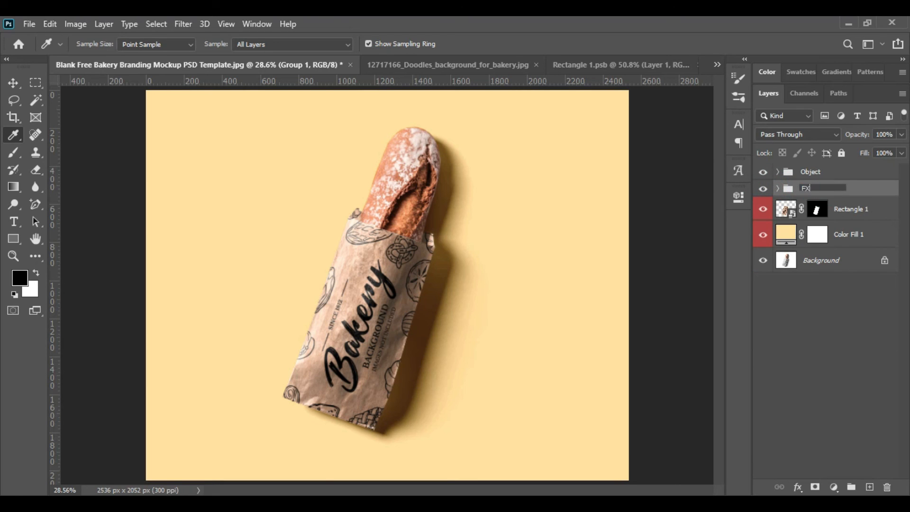
key("Return")
left_click(792, 324)
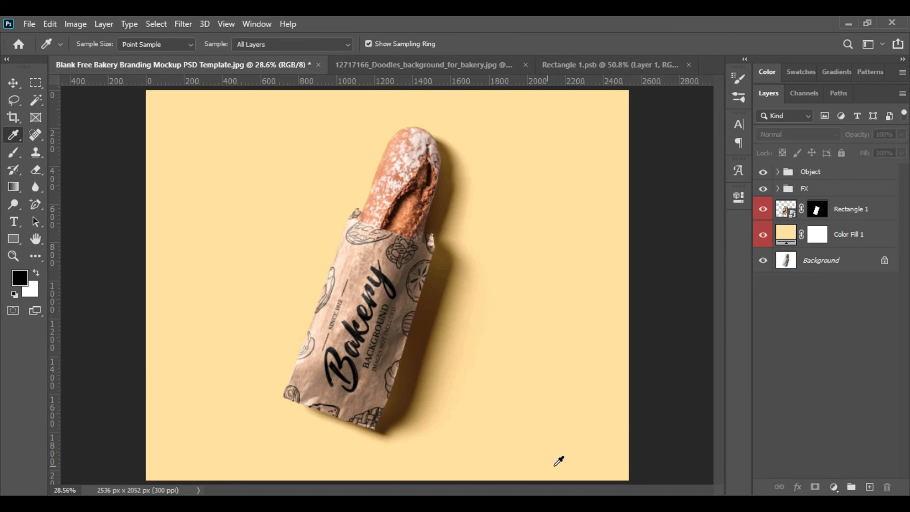
left_click(14, 83)
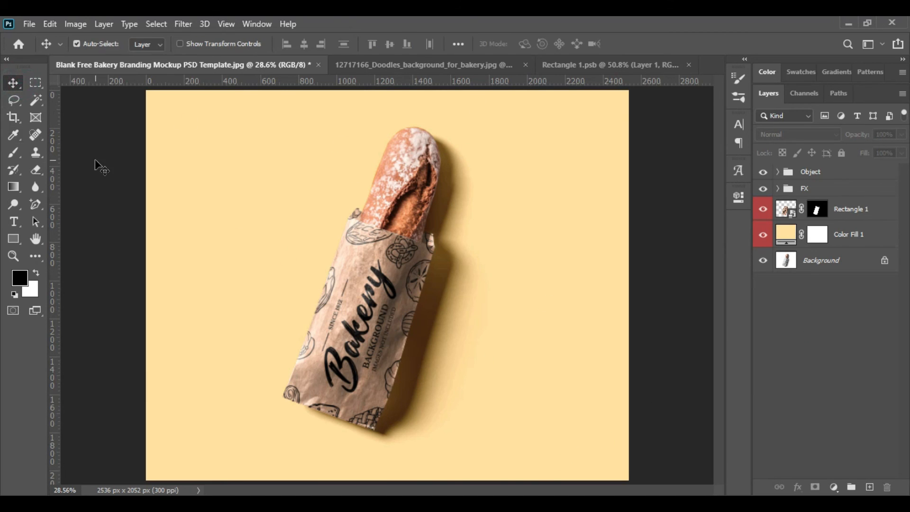